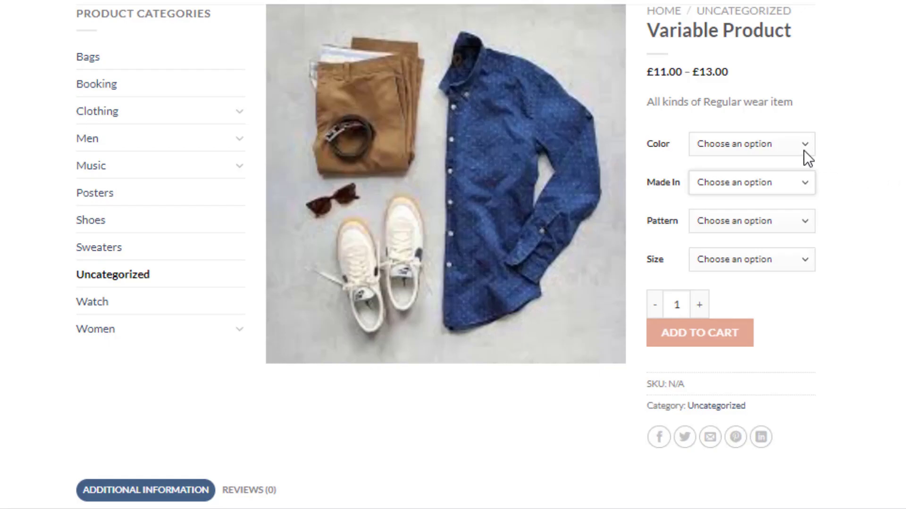
- Open the Color dropdown on the Variable Product page to view its colour options
left_click(803, 150)
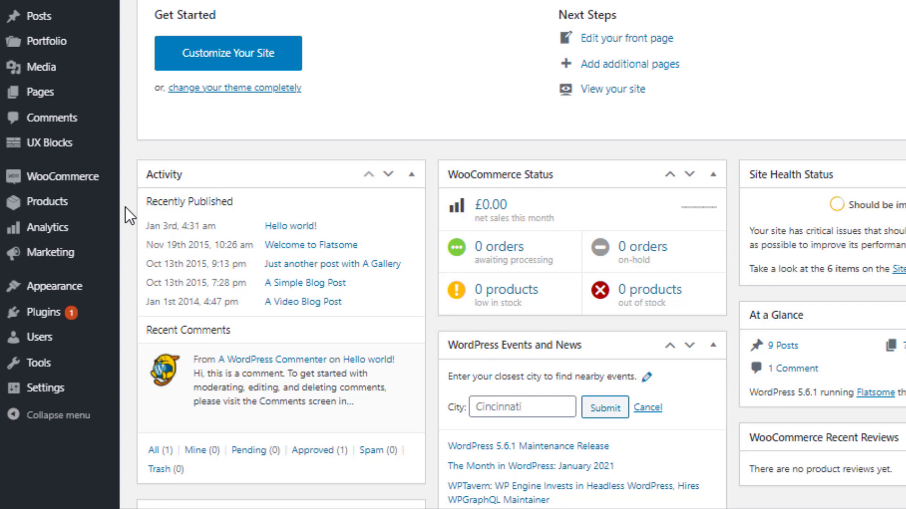
- Go to Products > Attributes in the admin sidebar
mouse_move(97, 202)
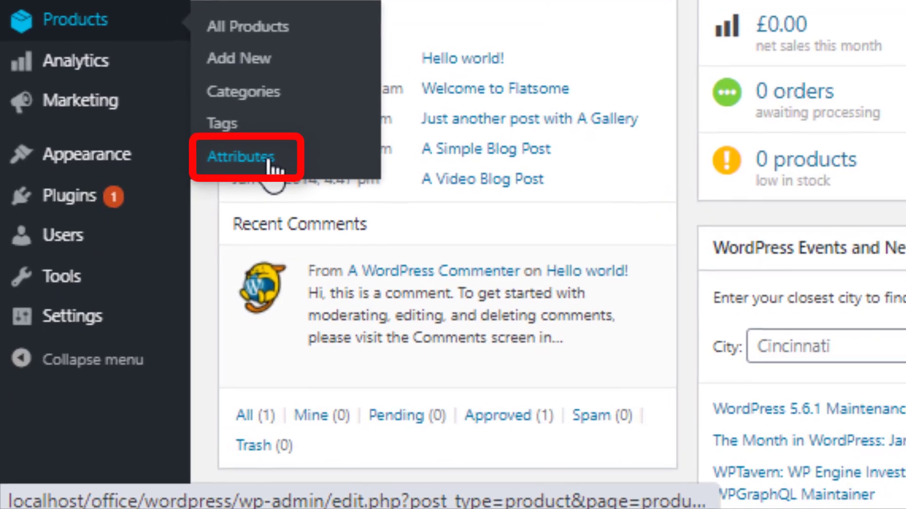
left_click(222, 222)
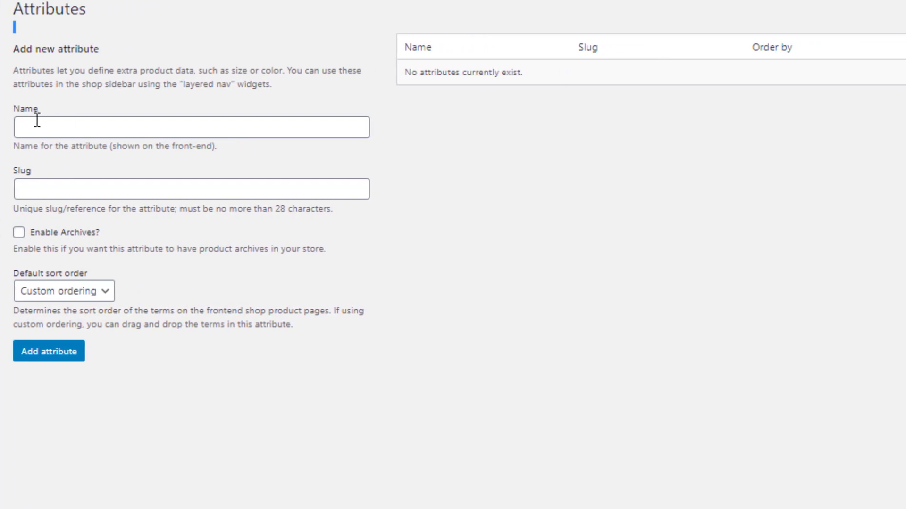
- Add four attributes named Color, Pattern, Size and Made in
left_click(62, 125)
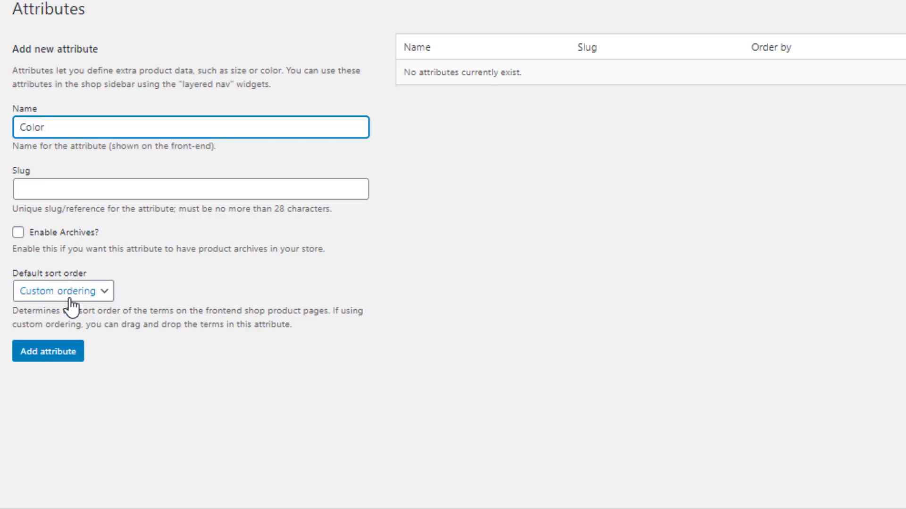
left_click(40, 354)
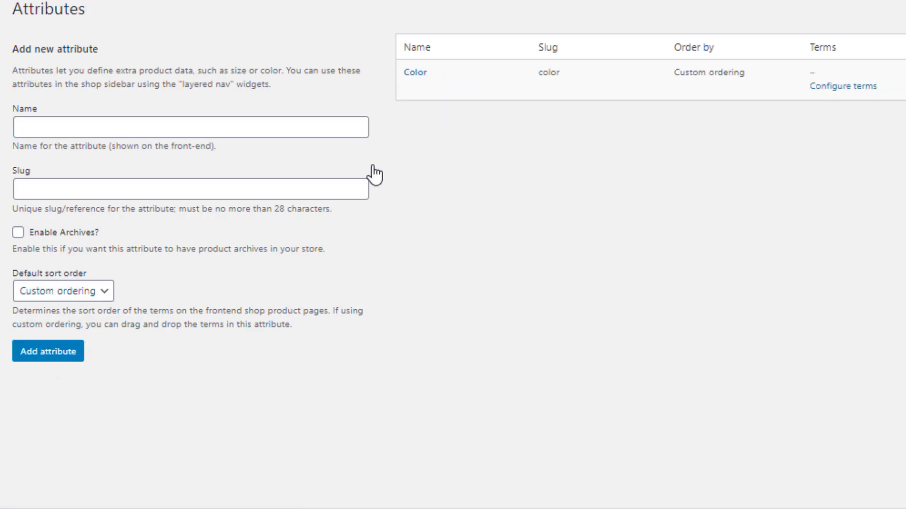
mouse_move(424, 79)
left_click(58, 123)
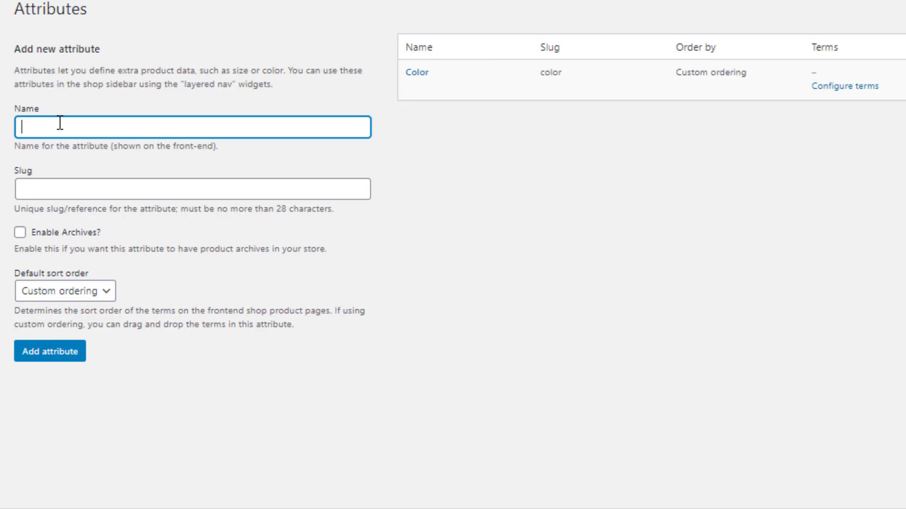
type("Pattern")
left_click(63, 354)
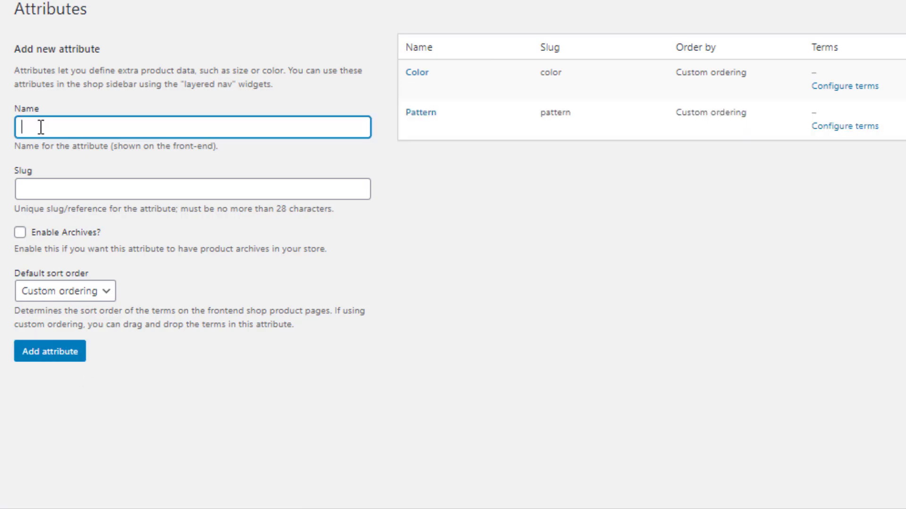
left_click(37, 360)
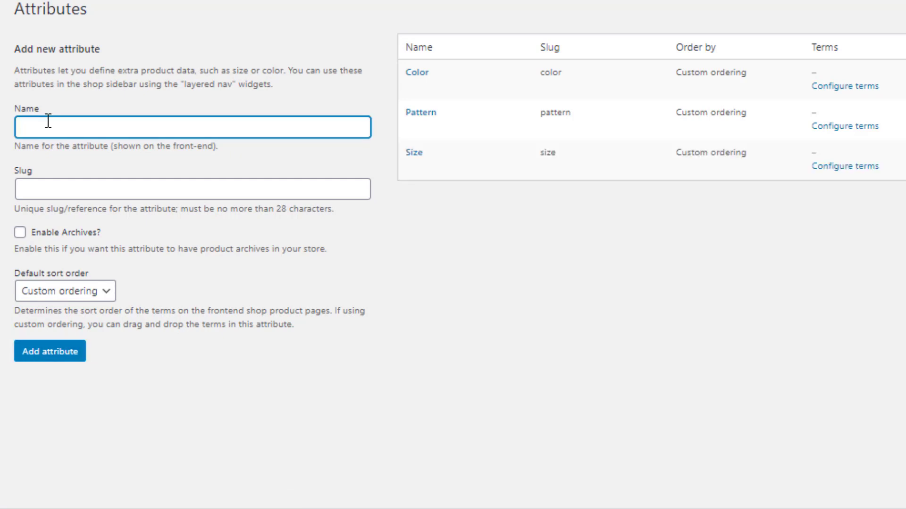
type("Made in")
left_click(49, 357)
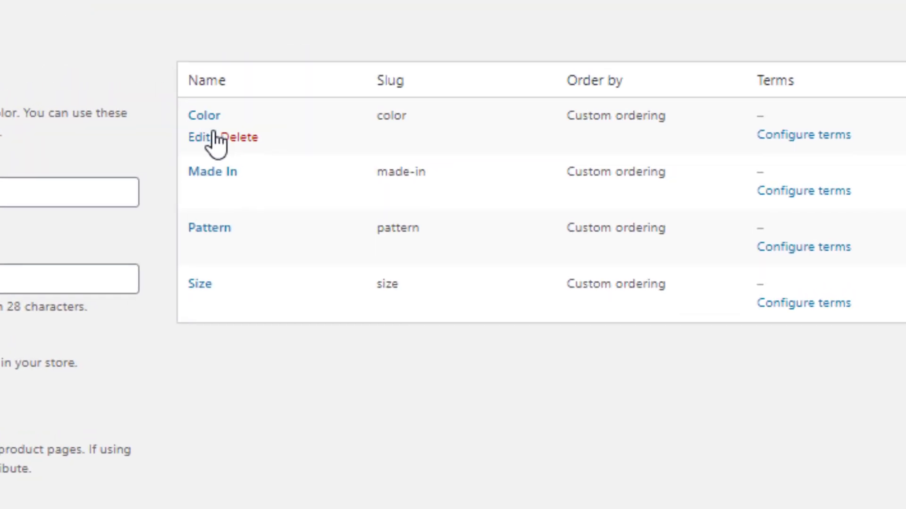
- Add Red and Blue as Color terms and go back to the Attributes list
left_click(727, 181)
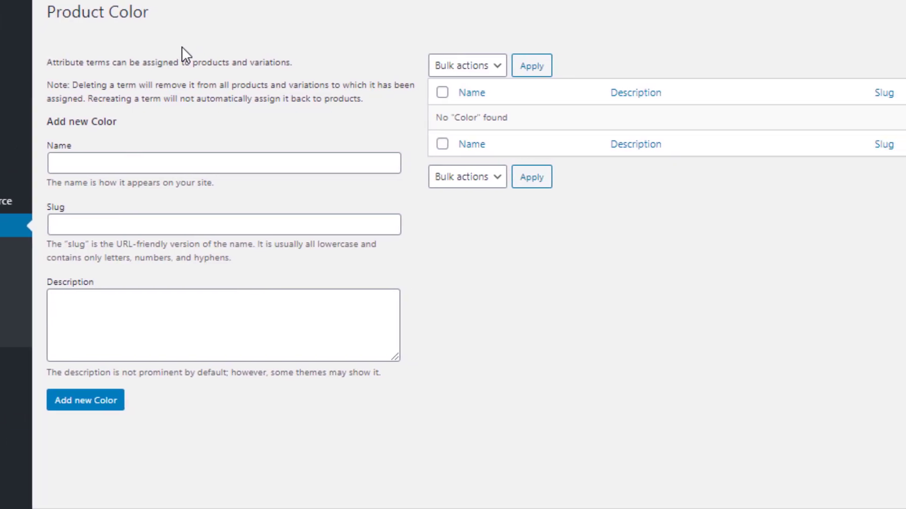
left_click(159, 170)
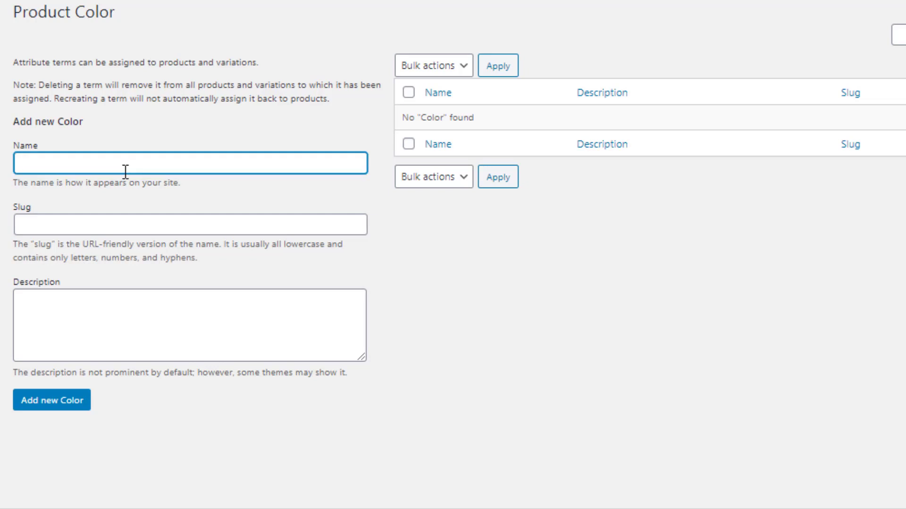
left_click(70, 401)
left_click(70, 163)
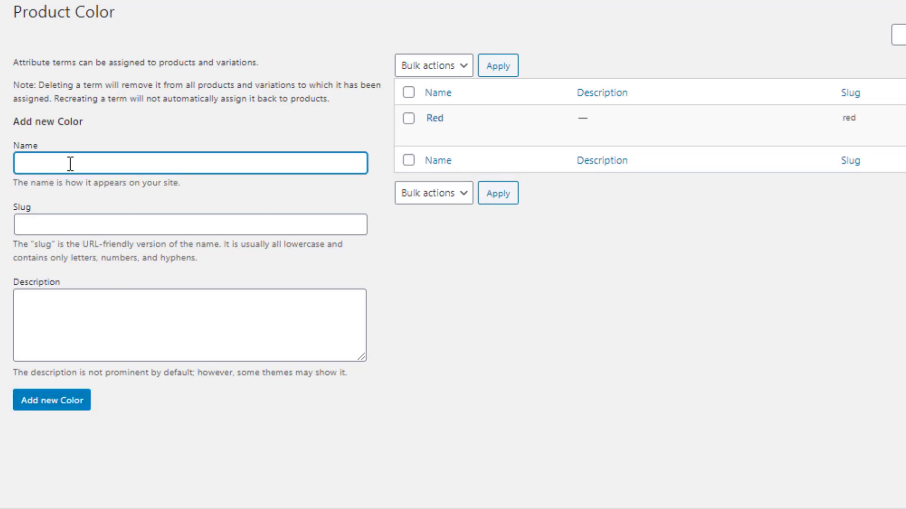
left_click(70, 402)
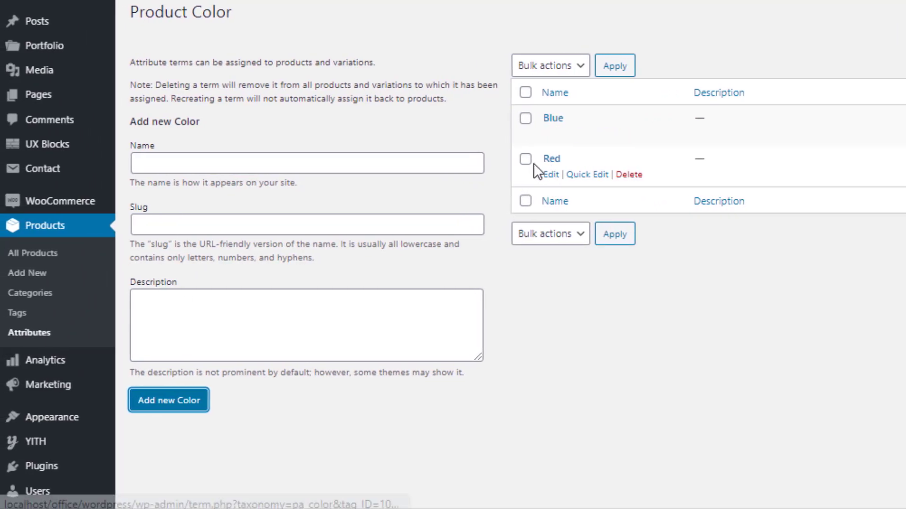
left_click(68, 336)
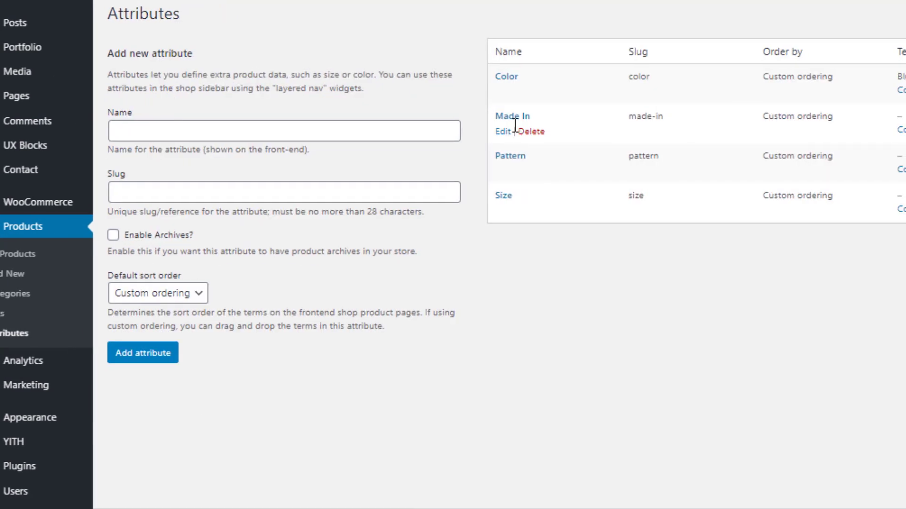
- Add USA and UK as terms of the Made In attribute
left_click(871, 130)
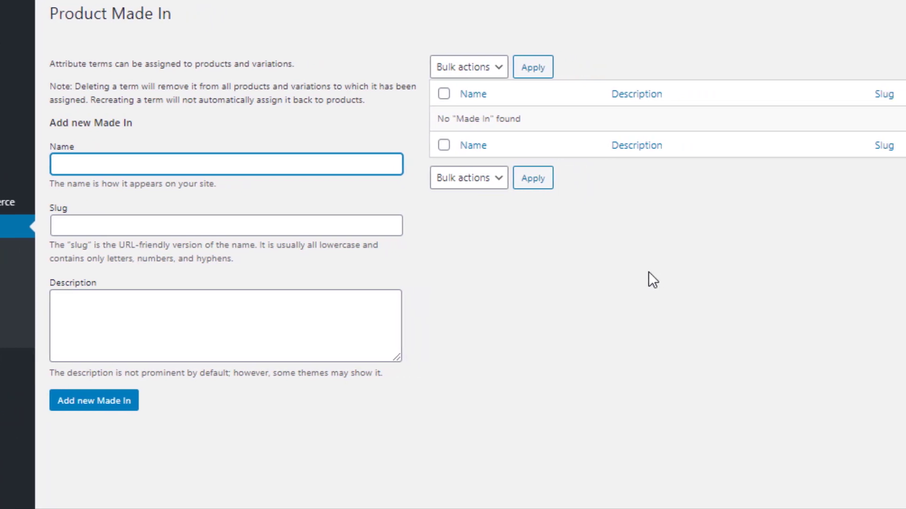
left_click(273, 169)
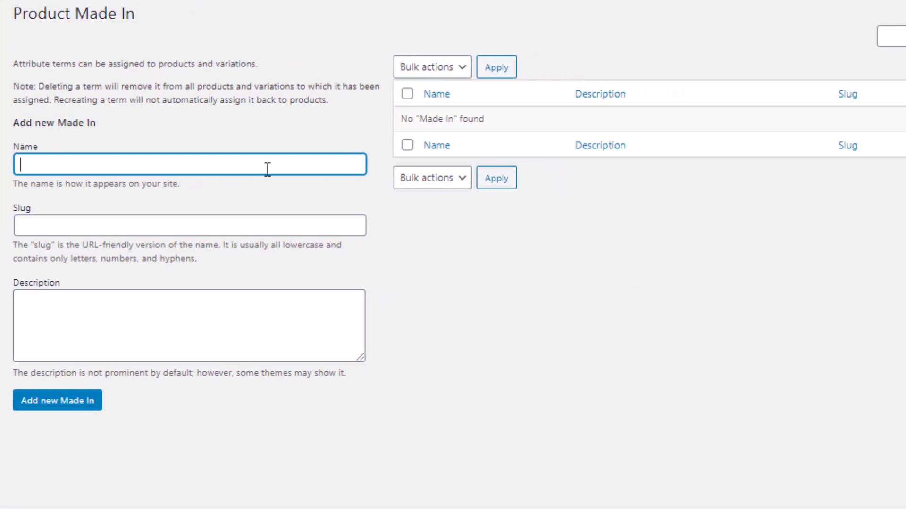
left_click(89, 404)
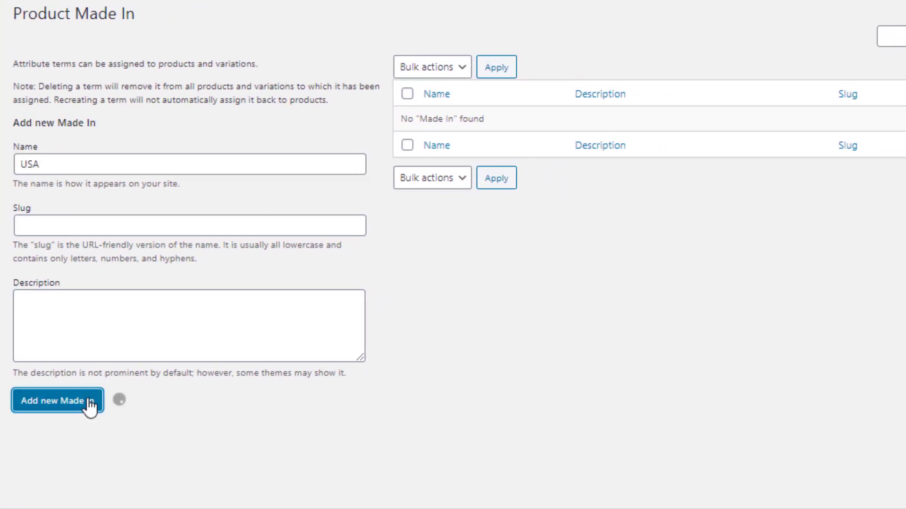
left_click(45, 174)
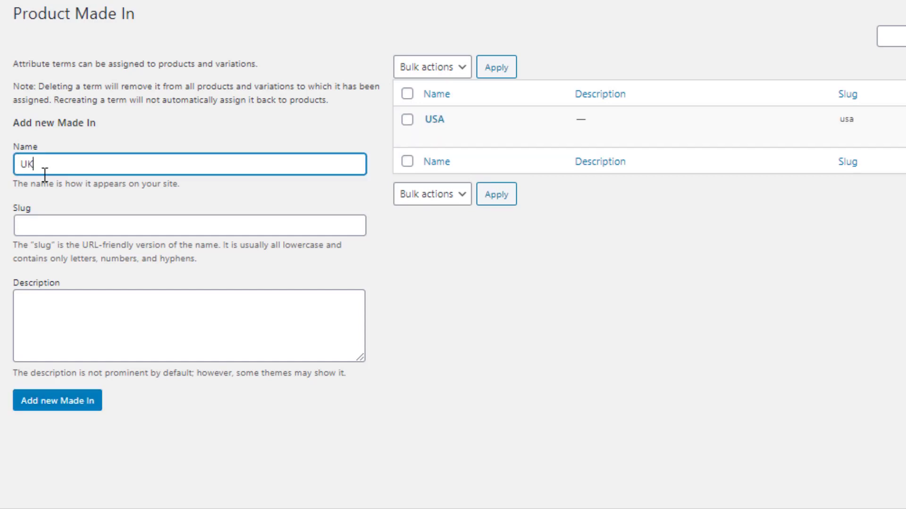
left_click(57, 405)
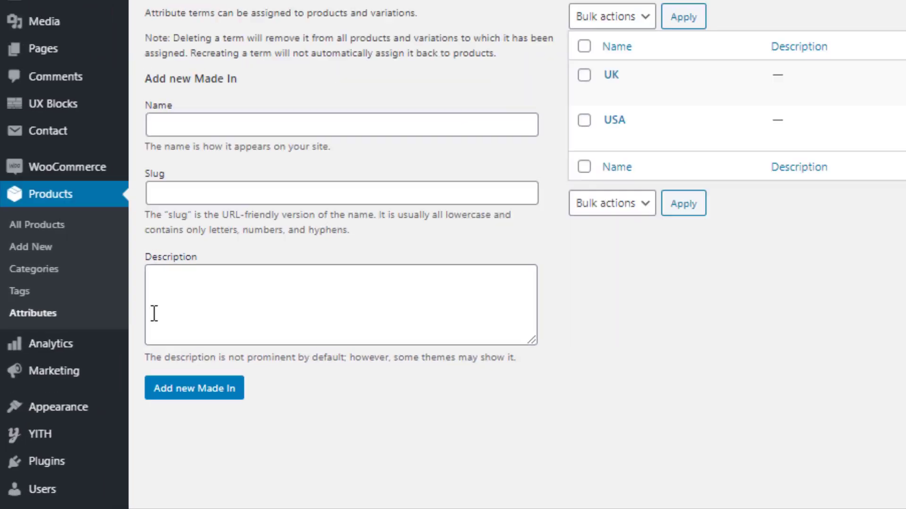
- Add Pant and Shirt as Pattern terms, then return to the Attributes list
left_click(39, 282)
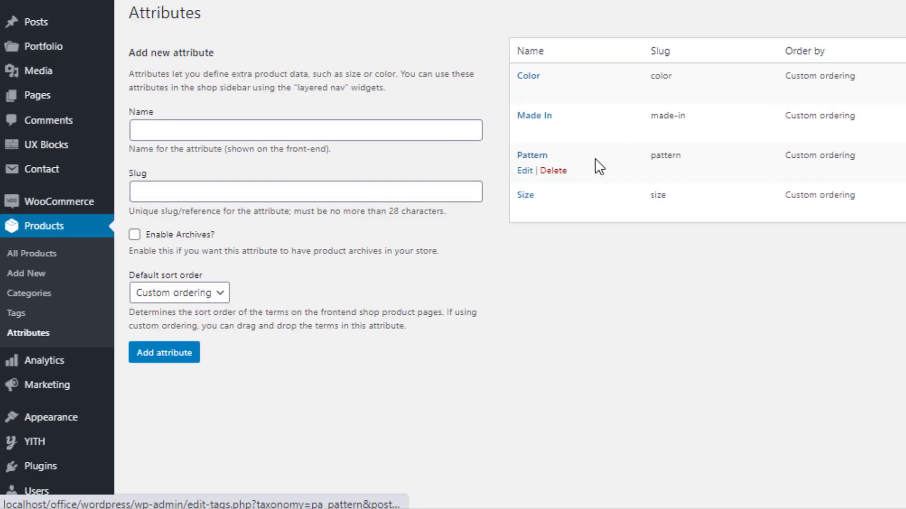
left_click(896, 170)
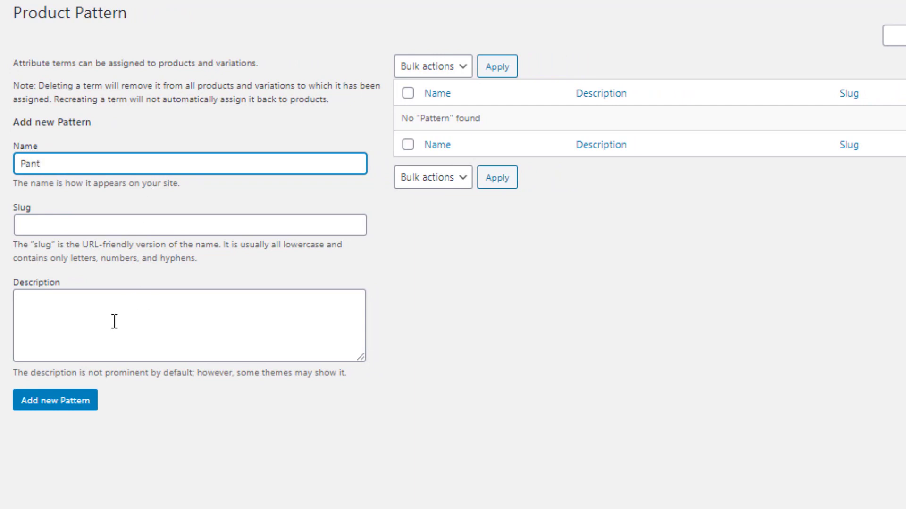
left_click(63, 400)
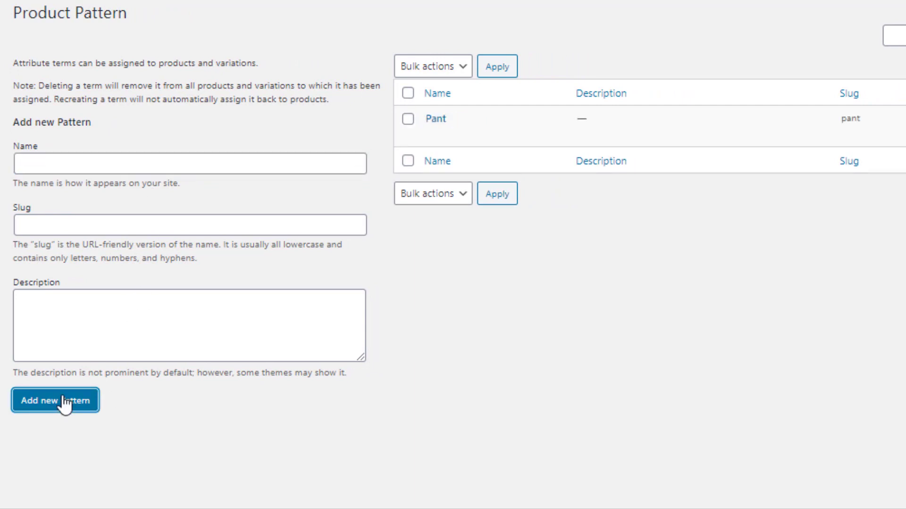
left_click(74, 173)
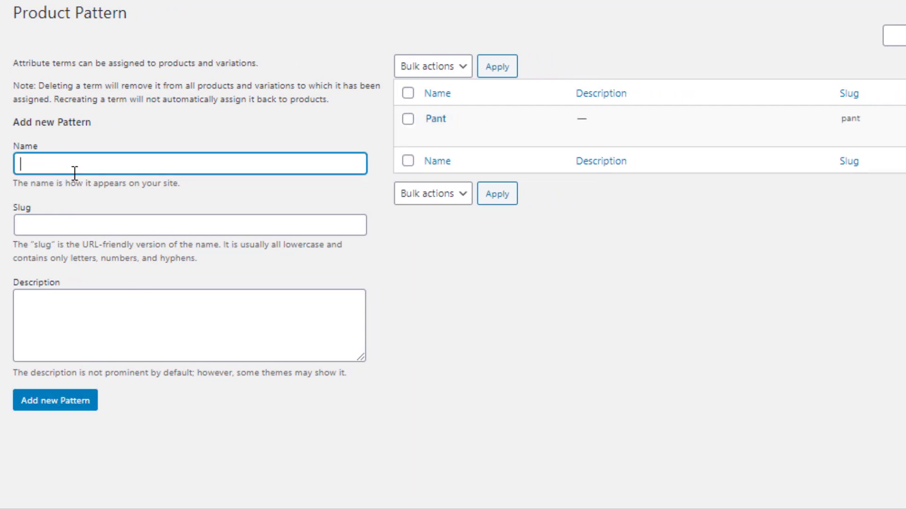
left_click(52, 406)
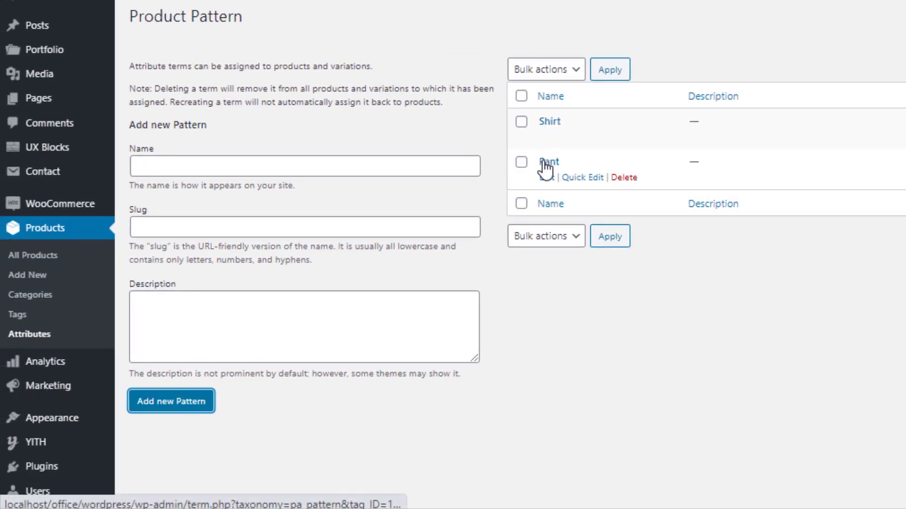
left_click(73, 332)
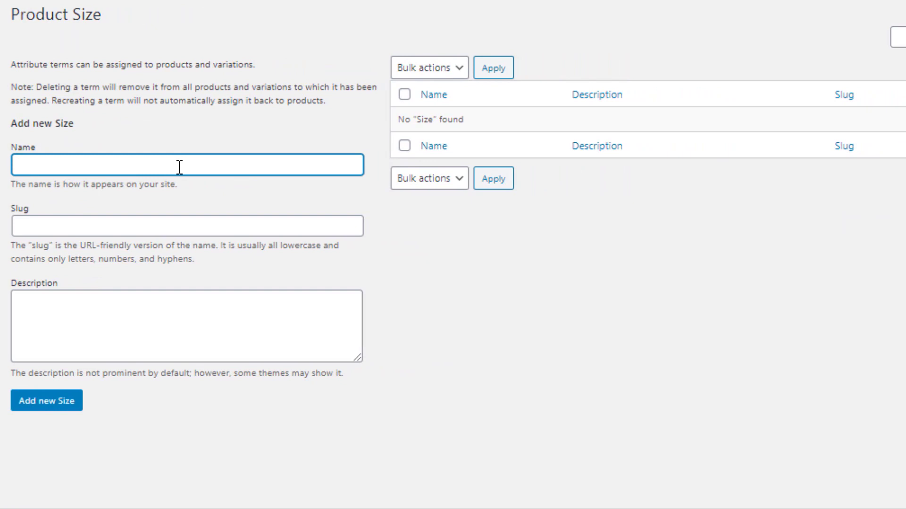
- Add Large and Medium as terms of the Size attribute
left_click(81, 409)
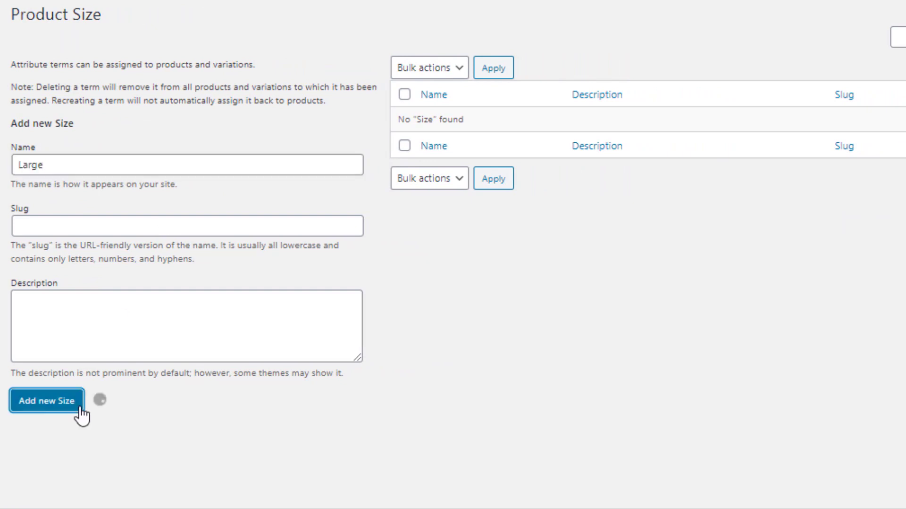
left_click(41, 168)
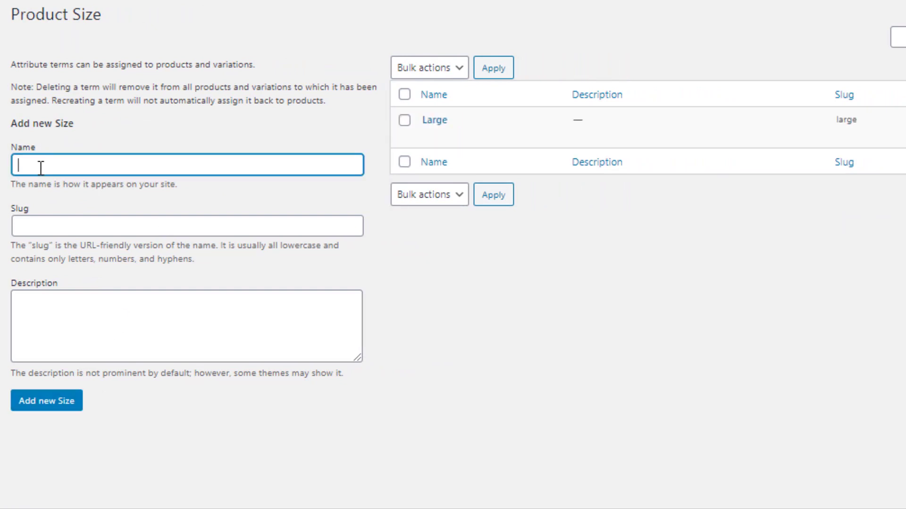
type("Medium")
left_click(50, 405)
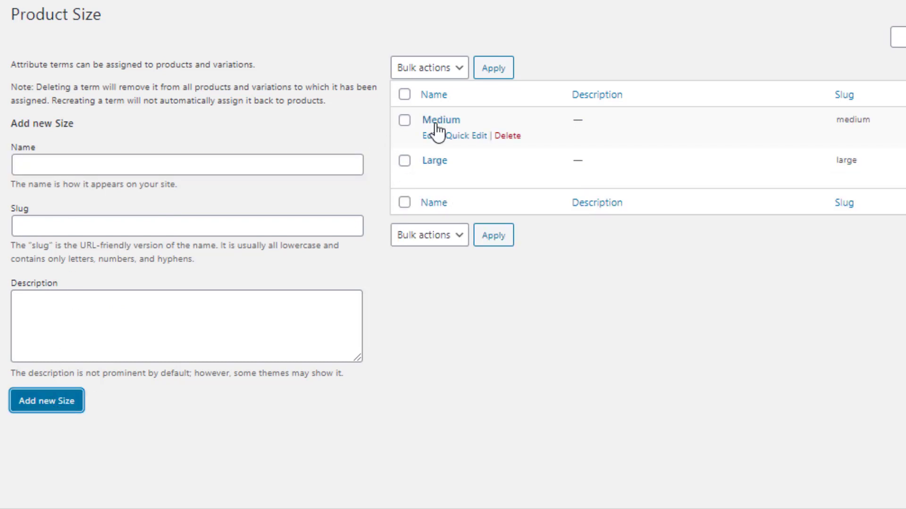
mouse_move(432, 176)
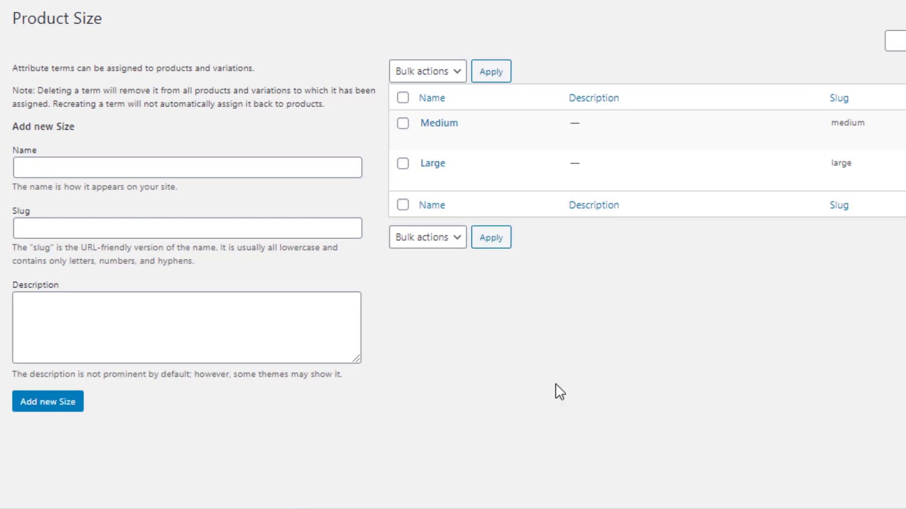
left_click(555, 383)
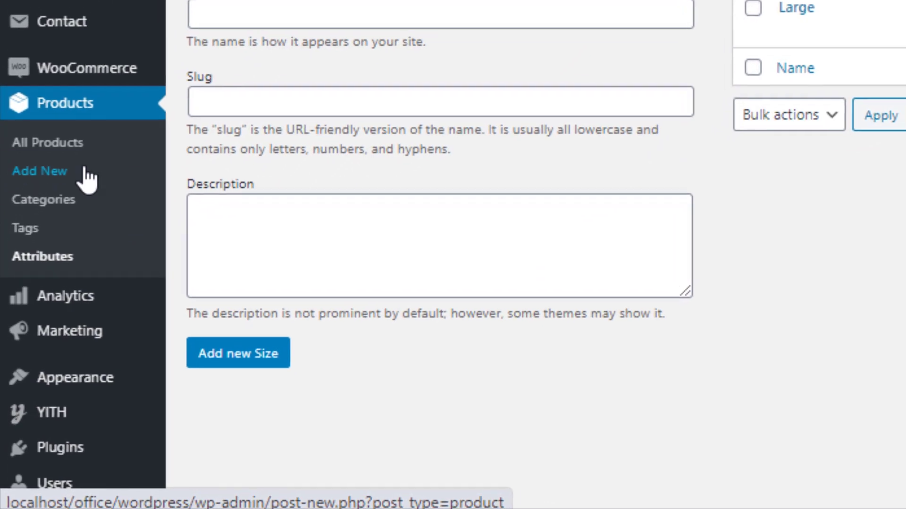
- Create a Variable product named 'Variable Product', short description 'All kinds of Regular wear item'
left_click(87, 177)
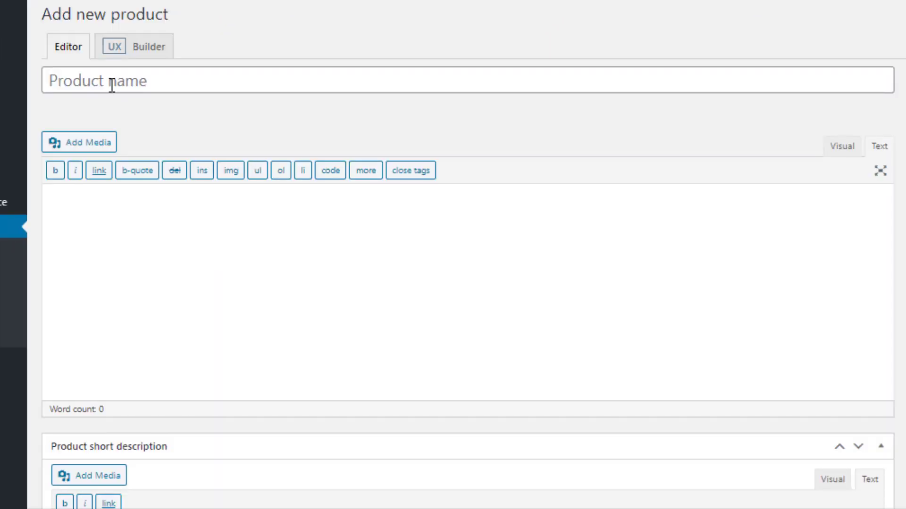
left_click(112, 85)
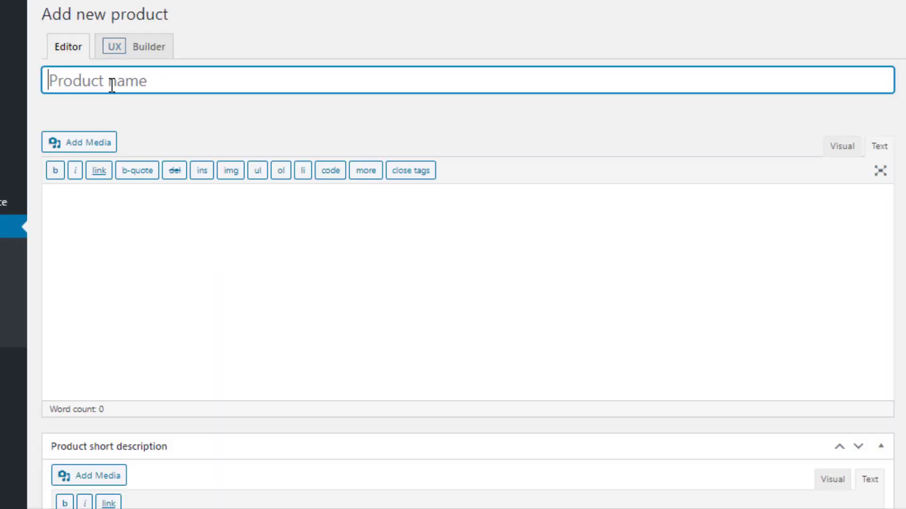
type("Variable Product")
scroll(112, 86, "down", 9)
left_click(103, 127)
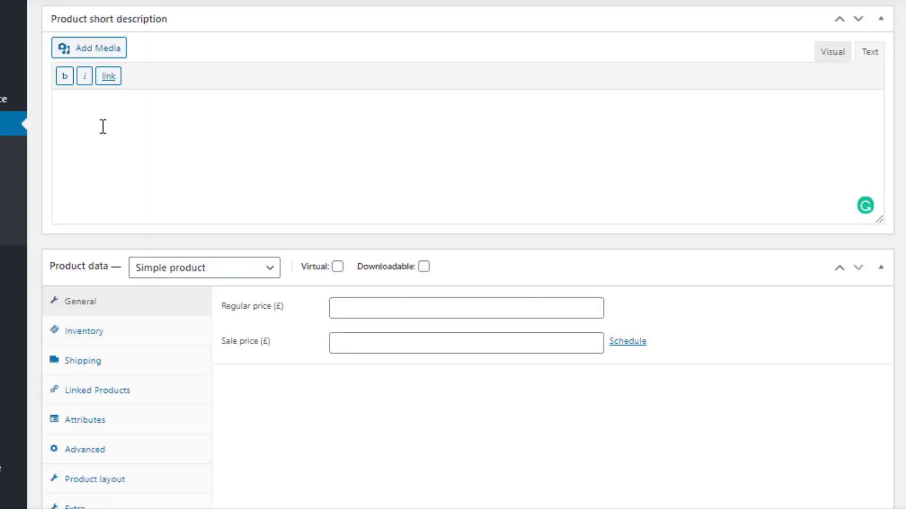
type("All kinds of Regular wear item")
left_click(208, 267)
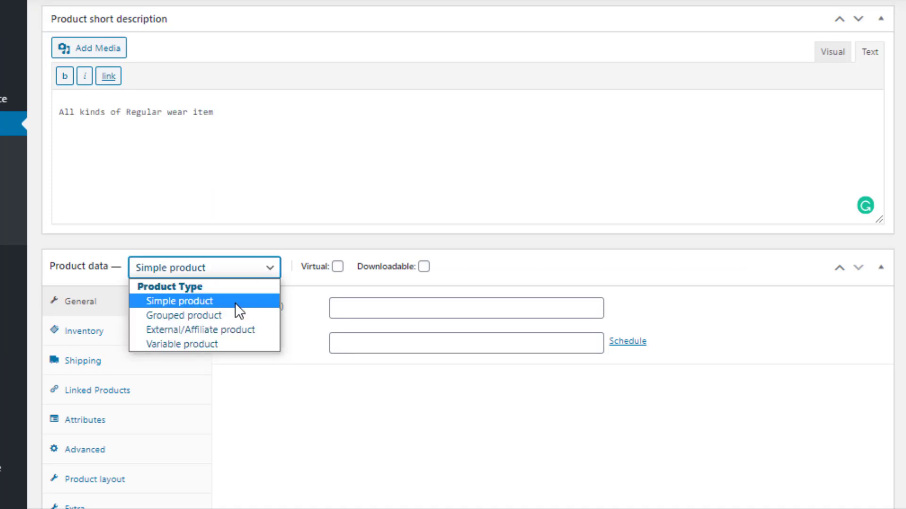
left_click(191, 339)
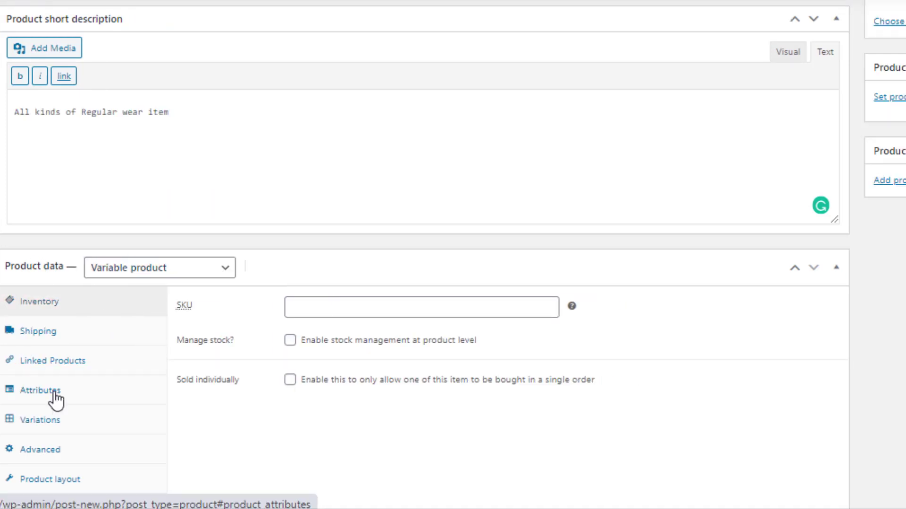
- Add the Color, Made In, Pattern and Size attributes to the product
left_click(100, 391)
left_click(245, 304)
left_click(243, 338)
left_click(336, 304)
left_click(246, 304)
left_click(256, 349)
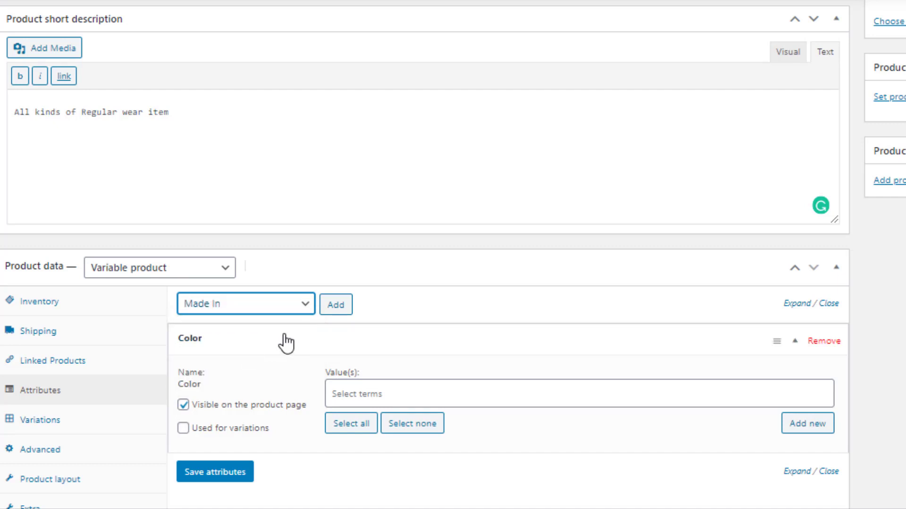
left_click(339, 300)
left_click(245, 304)
left_click(302, 365)
left_click(336, 305)
left_click(246, 303)
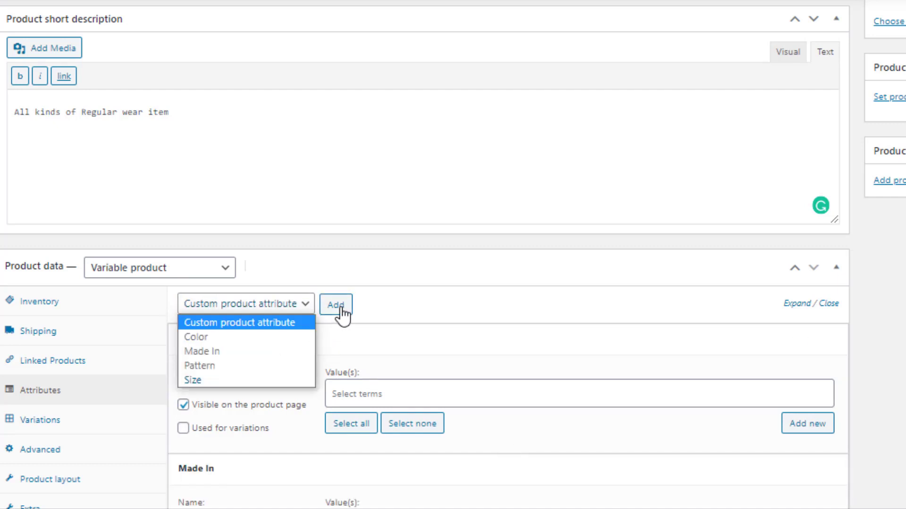
left_click(197, 380)
left_click(336, 304)
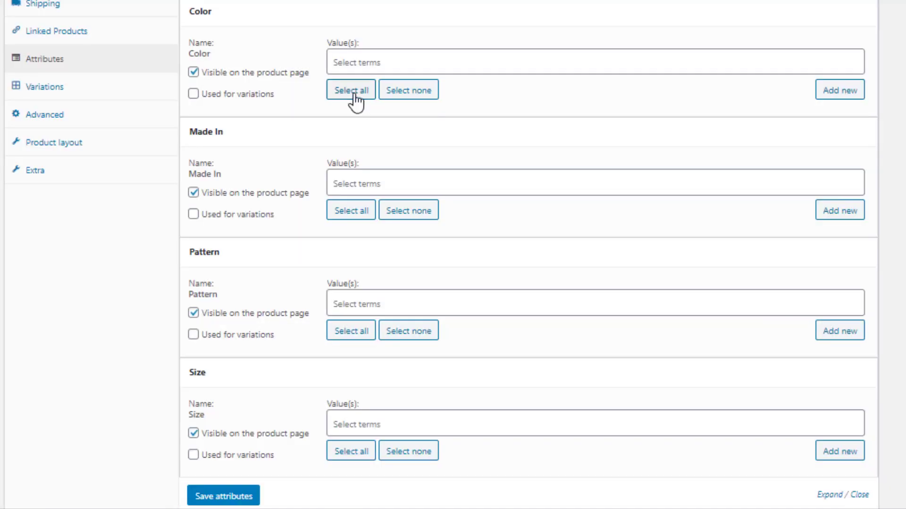
- Select all terms for each attribute, mark each used for variations, and save attributes
left_click(351, 423)
left_click(193, 94)
left_click(343, 210)
left_click(194, 214)
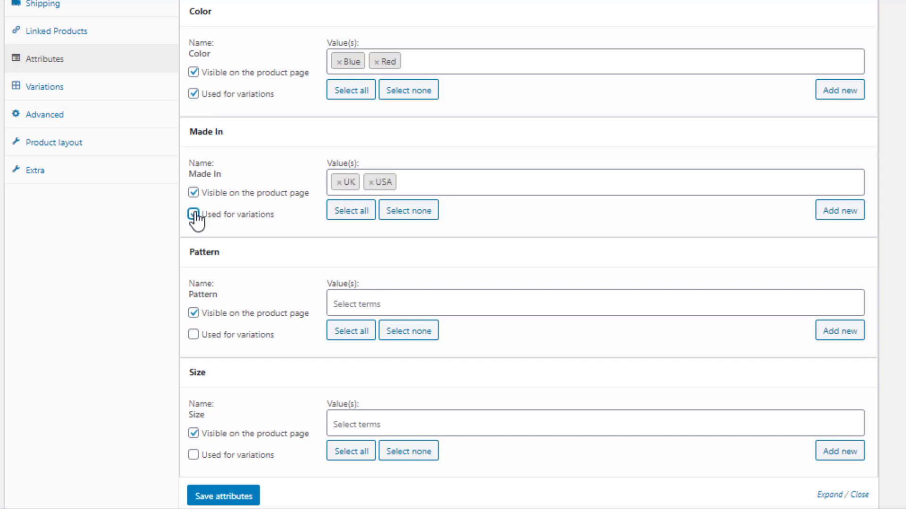
left_click(365, 333)
left_click(194, 334)
left_click(351, 452)
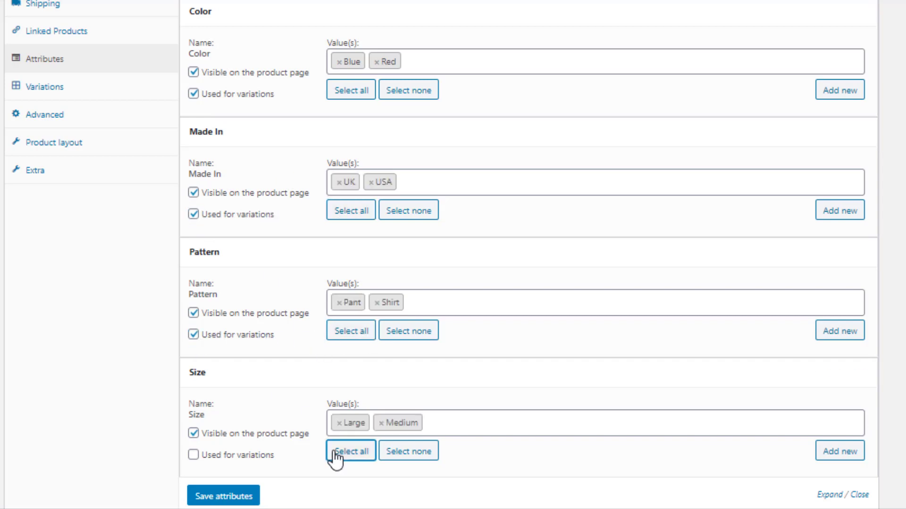
left_click(194, 455)
left_click(216, 497)
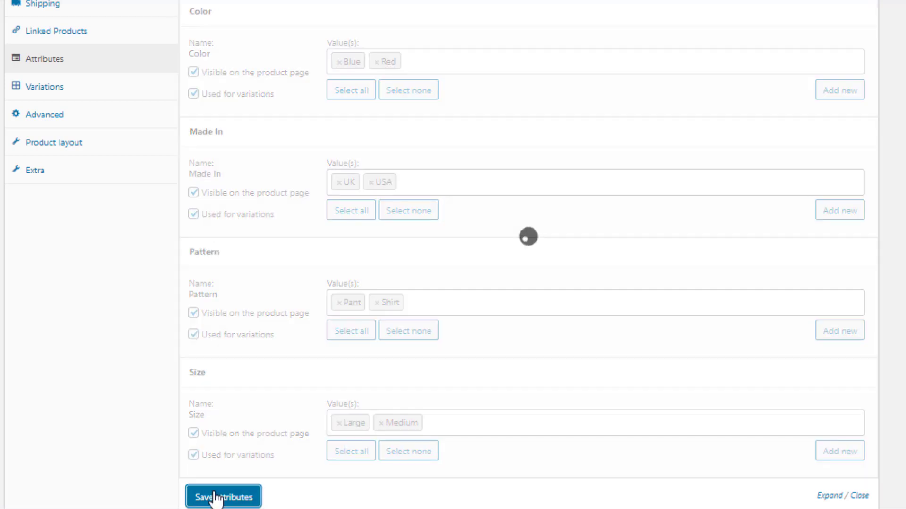
left_click(44, 86)
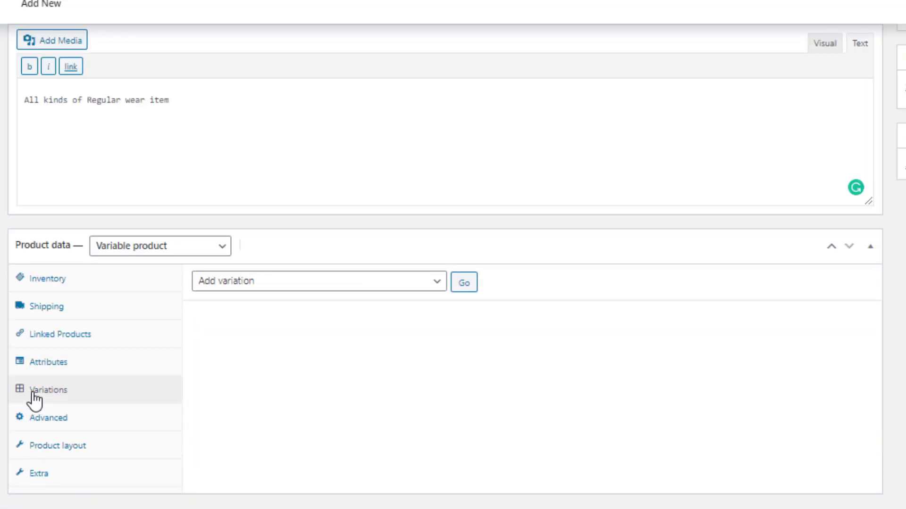
- Add three blank variations with the Add variation action
left_click(442, 285)
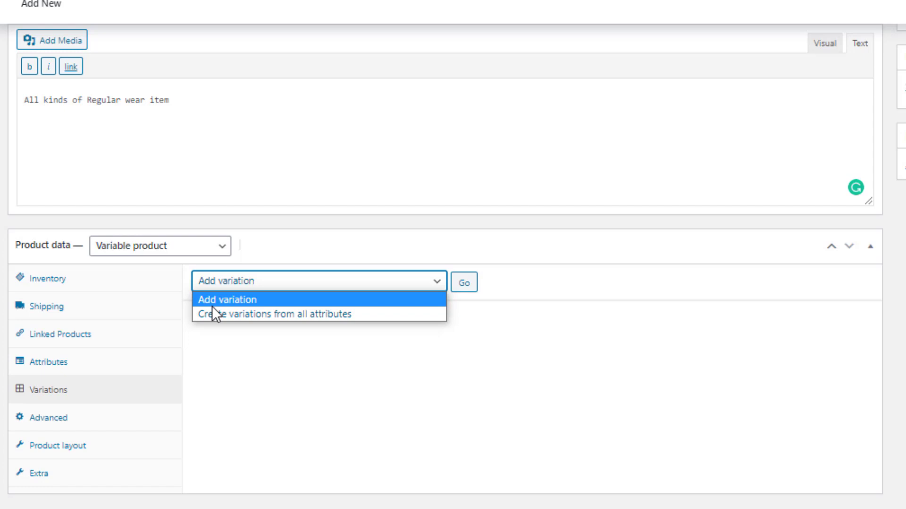
left_click(242, 308)
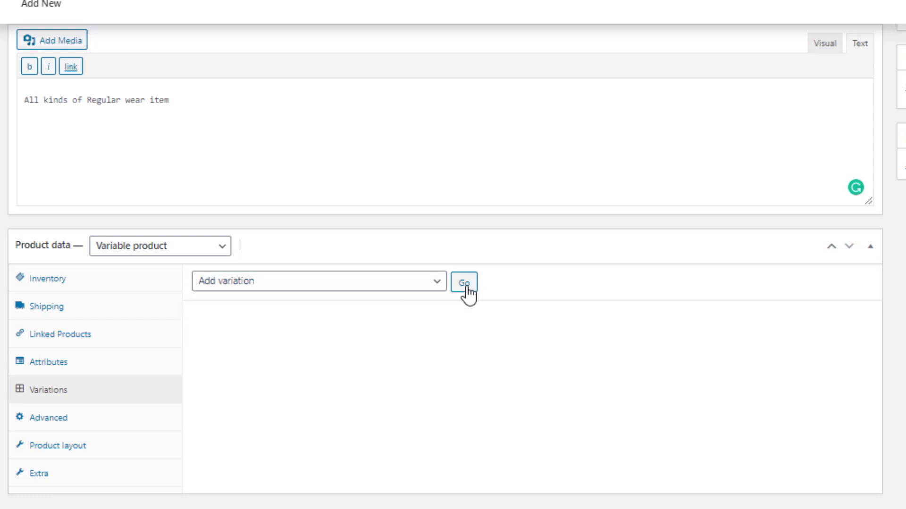
left_click(463, 283)
left_click(464, 323)
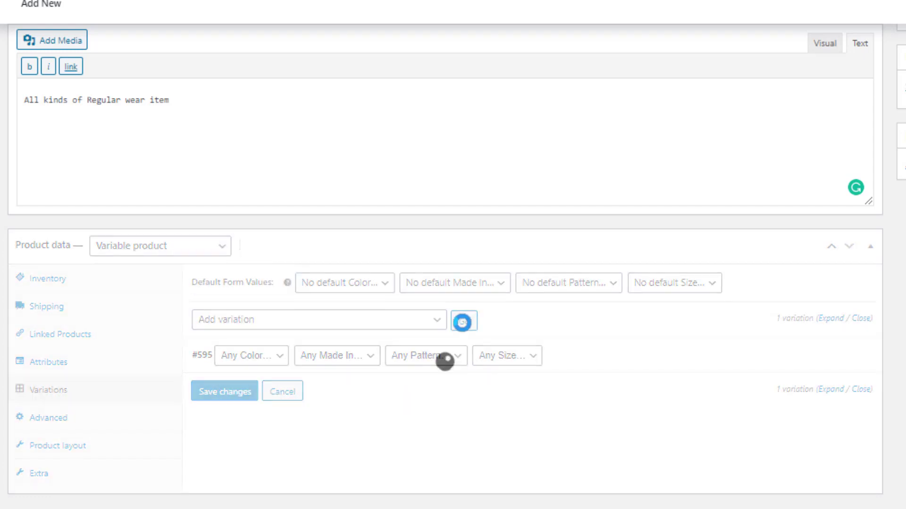
left_click(465, 322)
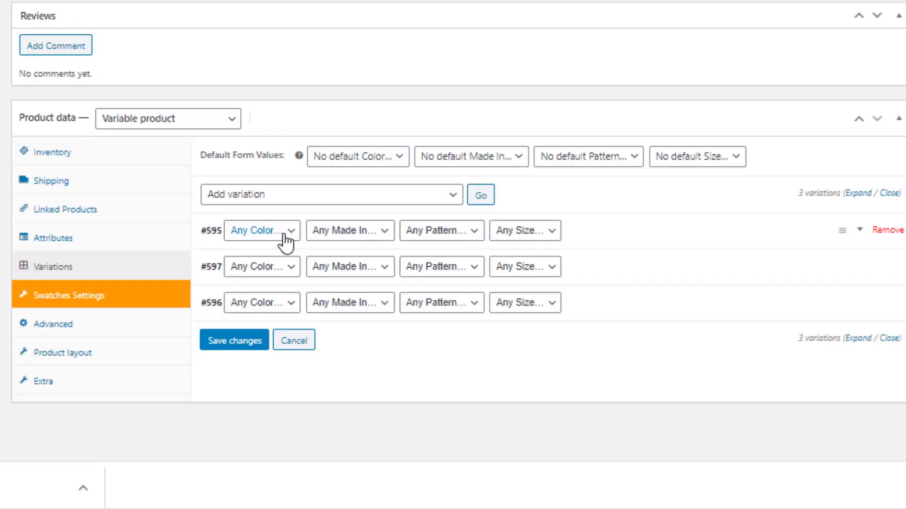
- Set the first variation to Blue, UK, Pant and Large
left_click(282, 232)
left_click(252, 259)
left_click(368, 232)
left_click(325, 261)
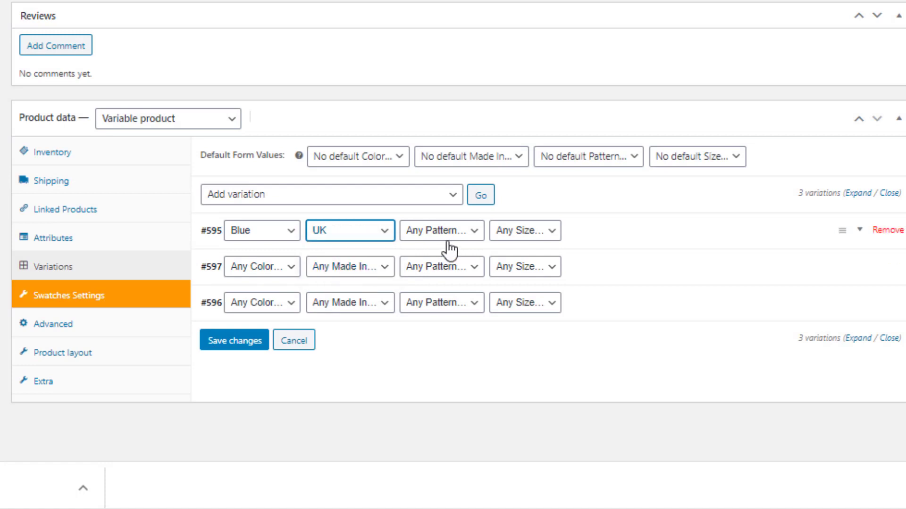
left_click(439, 231)
left_click(441, 261)
left_click(519, 231)
left_click(512, 261)
- Set the second variation to Red, USA, Shirt and Medium
left_click(290, 269)
left_click(245, 310)
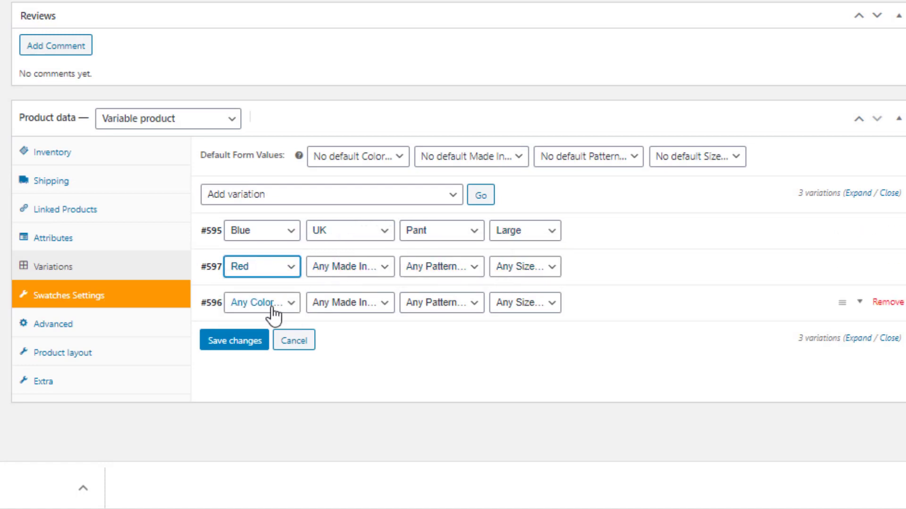
left_click(358, 266)
left_click(338, 310)
left_click(441, 266)
left_click(424, 309)
left_click(543, 267)
left_click(513, 310)
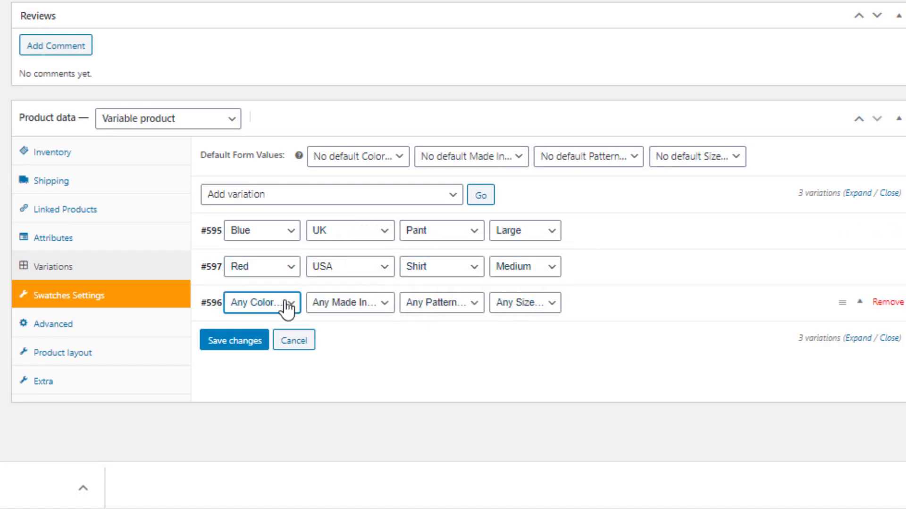
- Set the third variation to Blue, UK and Shirt, ready to pick its size
left_click(283, 303)
left_click(283, 333)
left_click(344, 302)
left_click(331, 334)
left_click(439, 303)
left_click(416, 345)
left_click(523, 302)
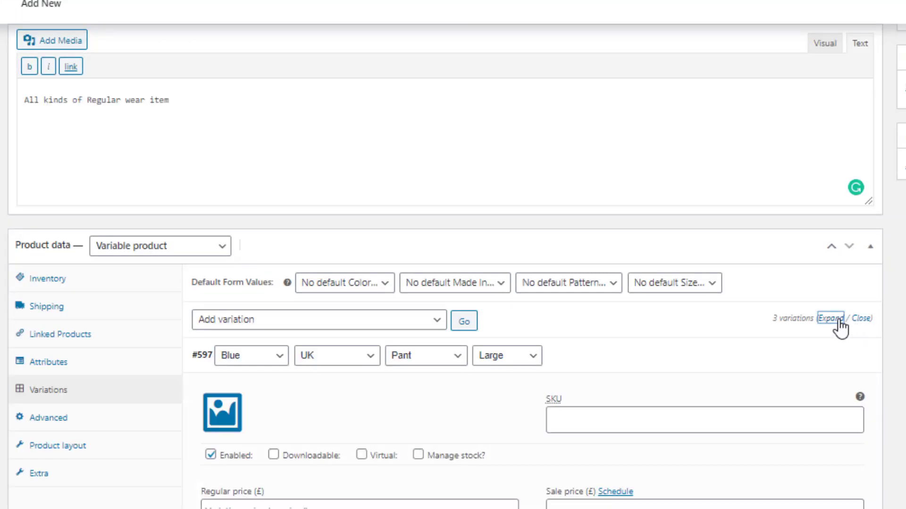
- Enter regular prices of 11 for Blue Pant, 12 for Red Shirt and 13 for Blue Shirt
scroll(840, 329, "down", 5)
scroll(833, 328, "down", 1)
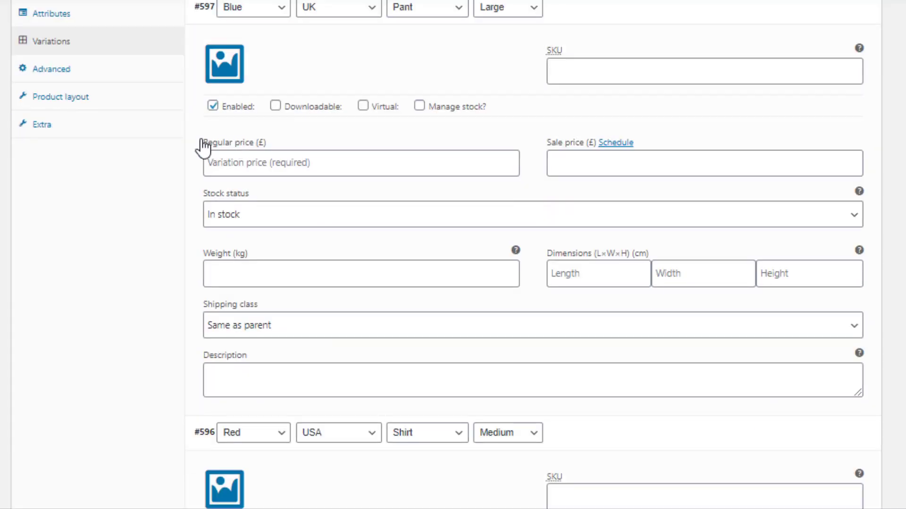
left_click(221, 164)
type("1")
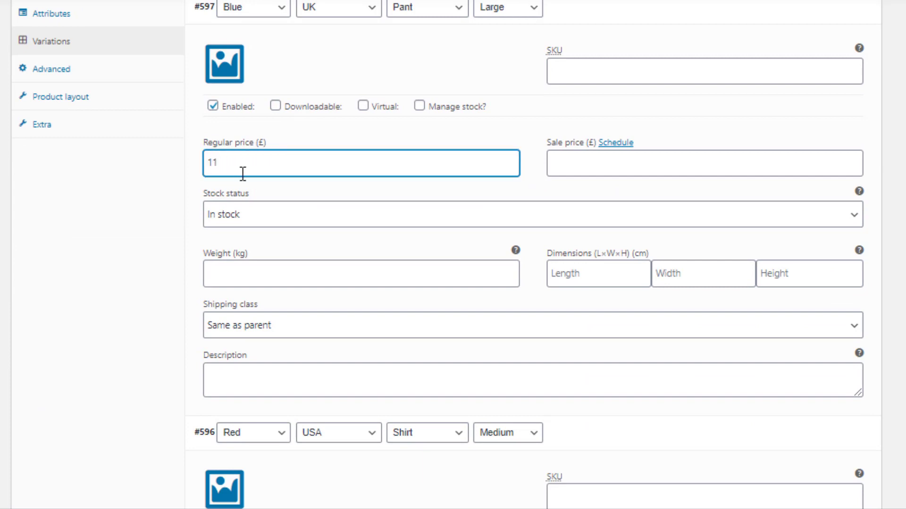
type("1")
scroll(425, 222, "down", 8)
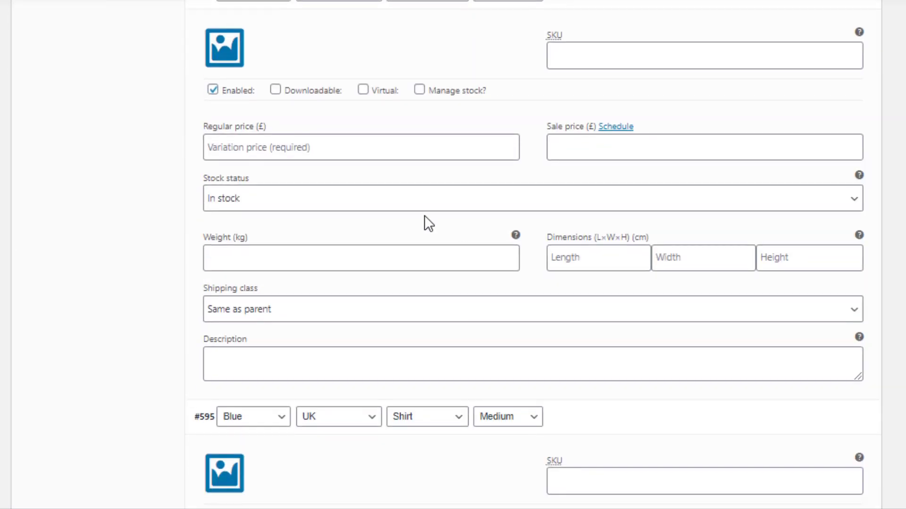
left_click(356, 139)
type("12")
scroll(330, 212, "down", 7)
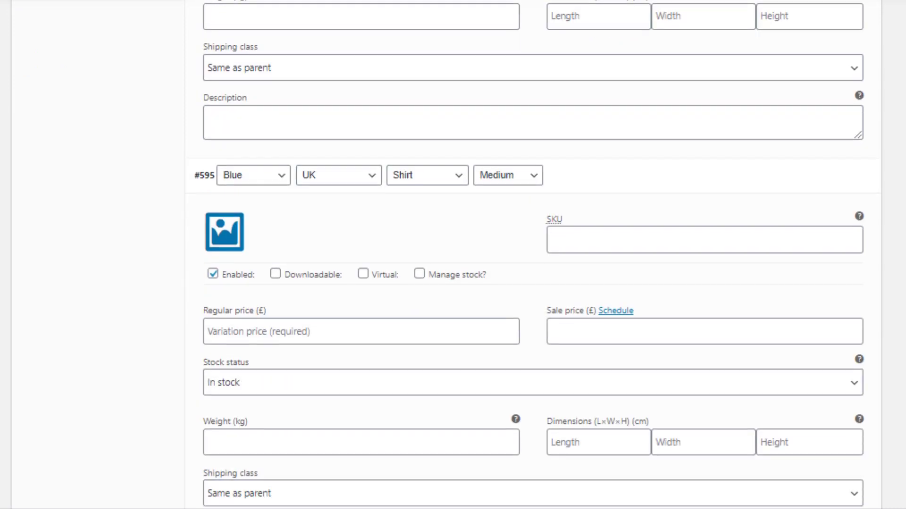
left_click(277, 228)
type("13")
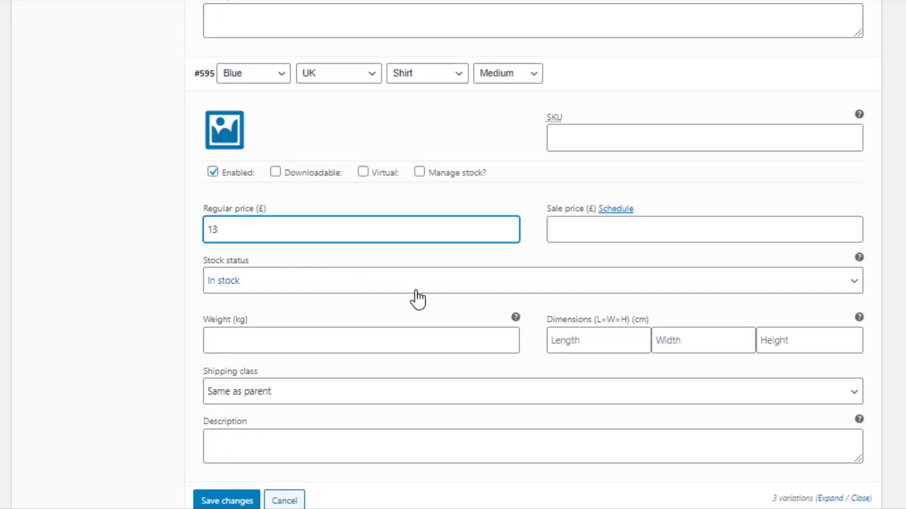
- Set the blue shirt and red shirt pictures as the Blue Shirt and Red Shirt variation images
left_click(216, 146)
left_click(627, 126)
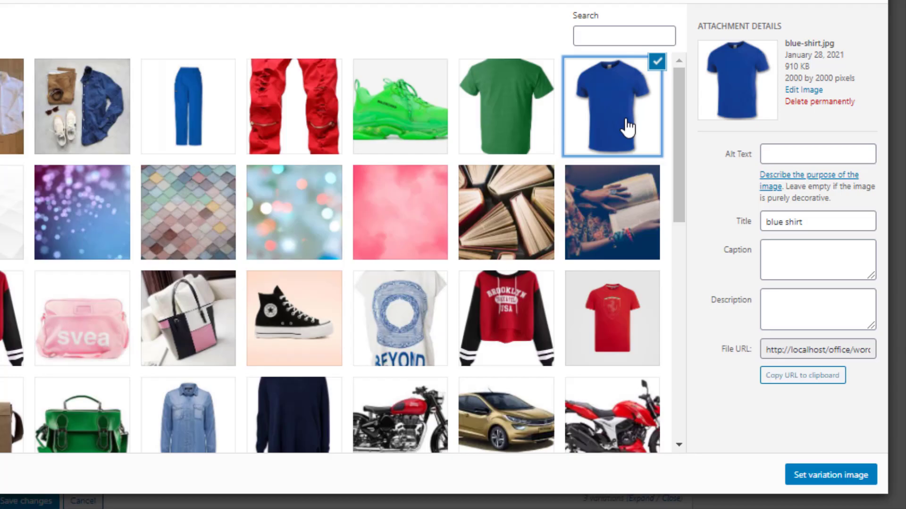
left_click(825, 479)
scroll(232, 126, "up", 1)
left_click(233, 126)
left_click(647, 349)
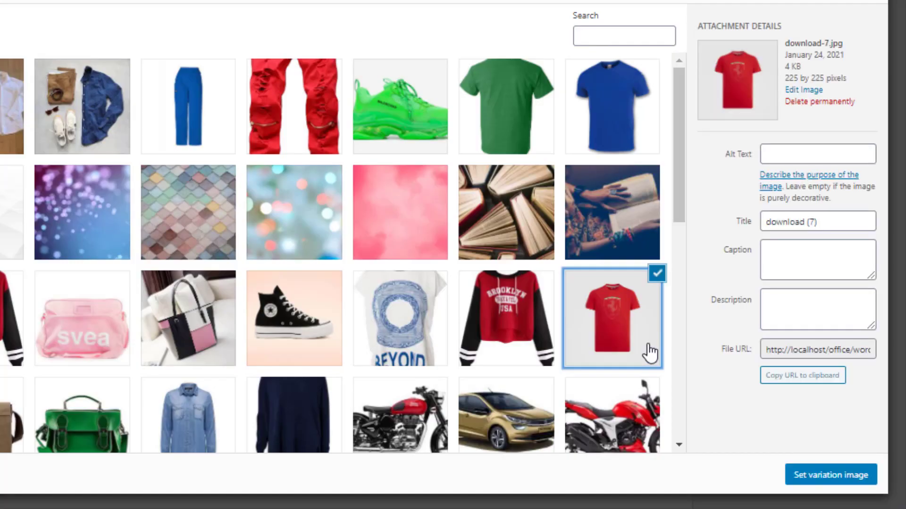
left_click(825, 480)
- Assign the blue trousers picture to the Blue Pant variation and save the variations
scroll(217, 95, "up", 6)
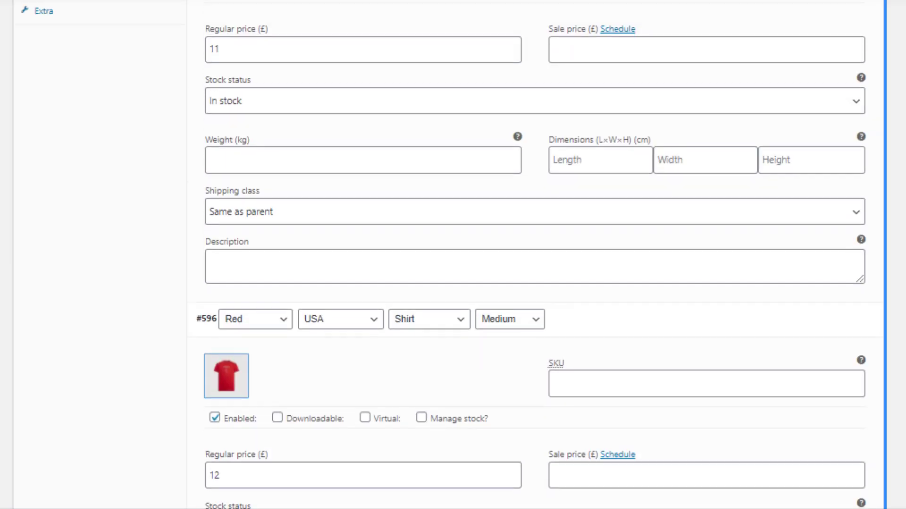
left_click(215, 59)
left_click(204, 133)
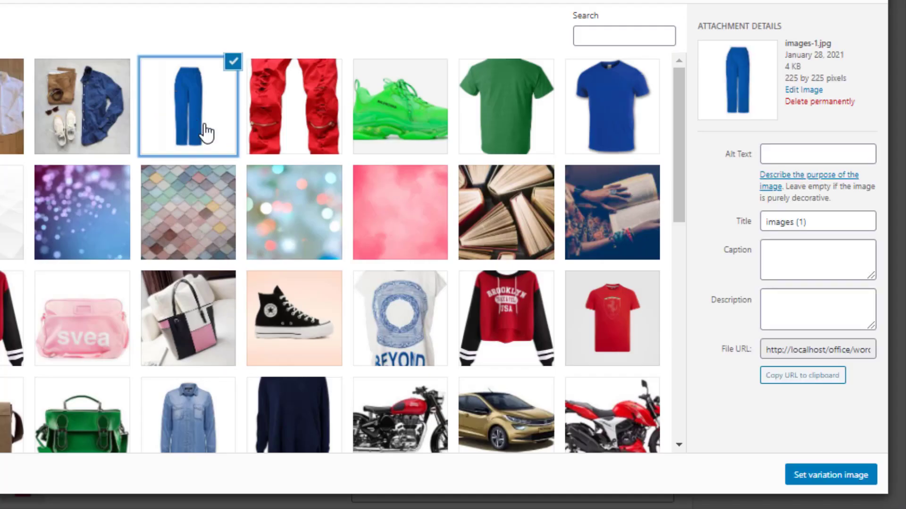
left_click(802, 476)
scroll(243, 447, "down", 15)
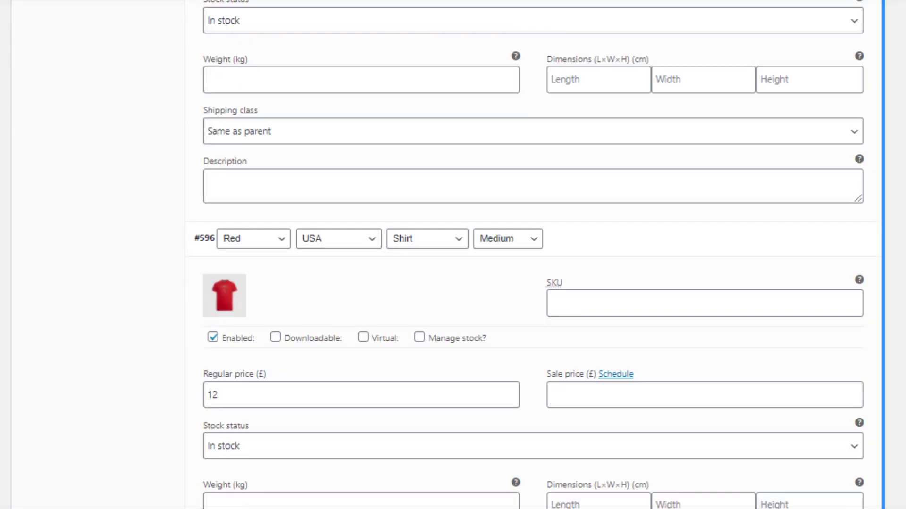
left_click(243, 445)
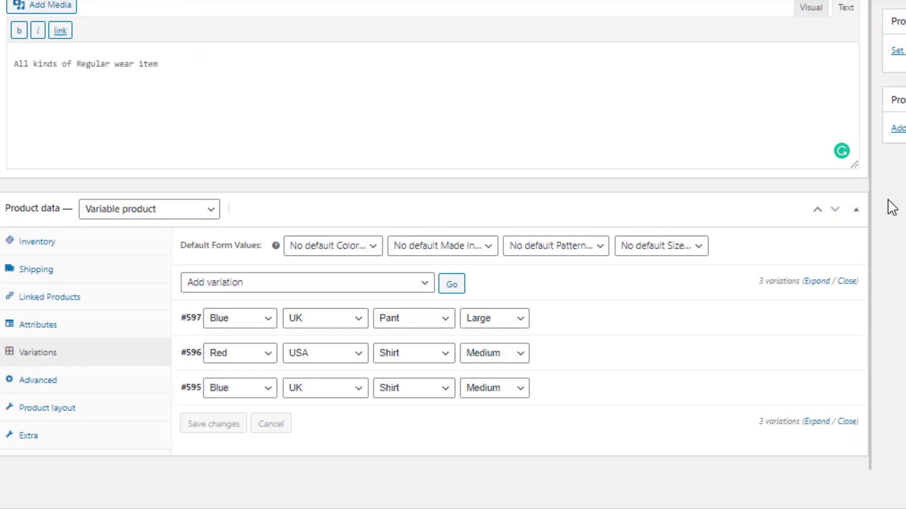
- Set the outfit photo as the product image, publish Variable Product and view its shop page
left_click(771, 55)
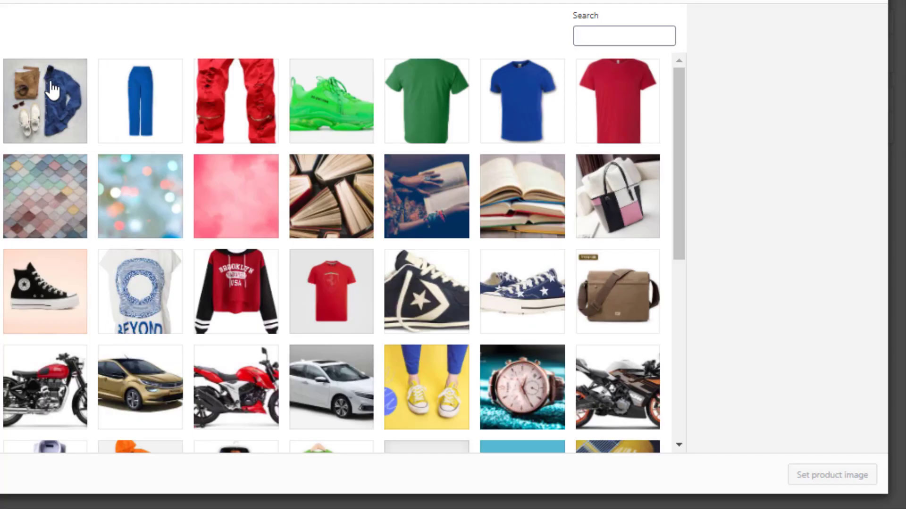
left_click(55, 91)
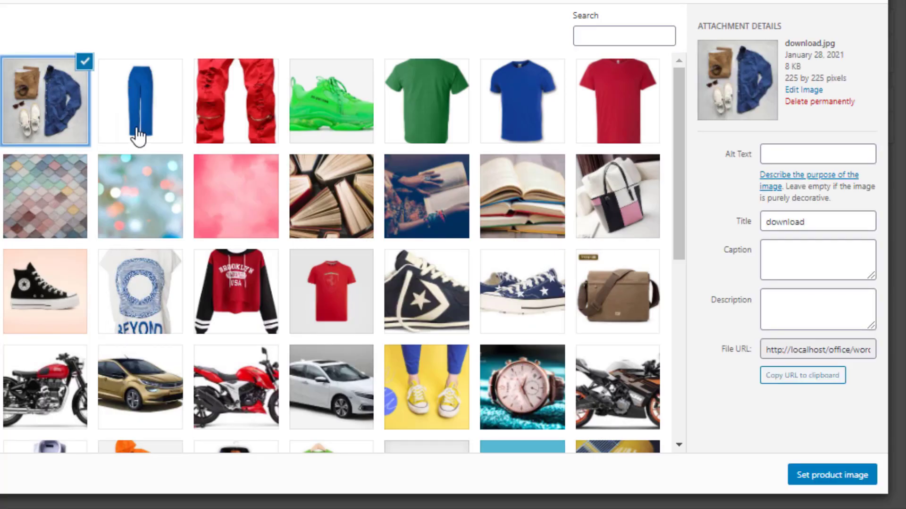
left_click(855, 476)
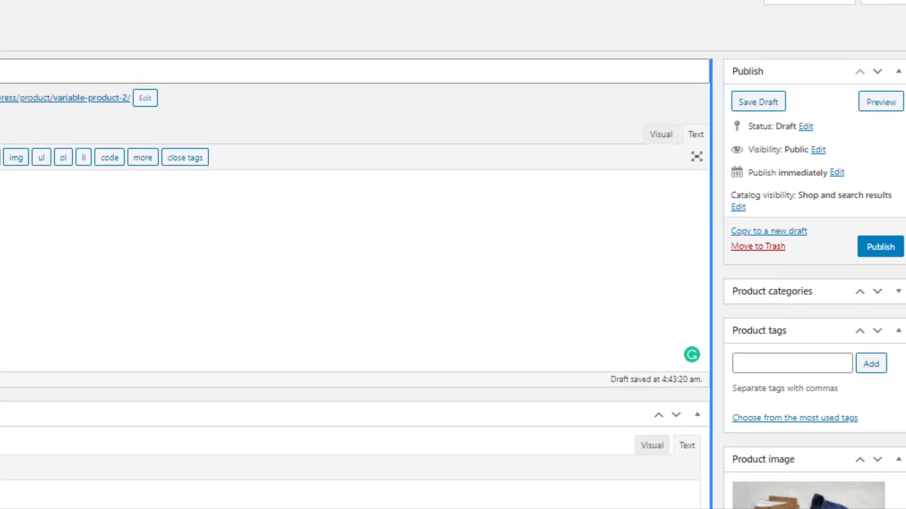
left_click(891, 253)
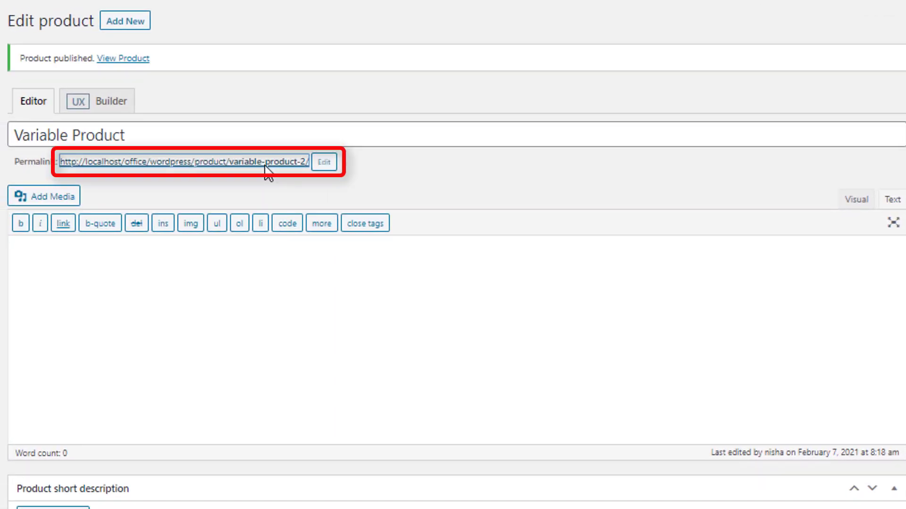
left_click(264, 162)
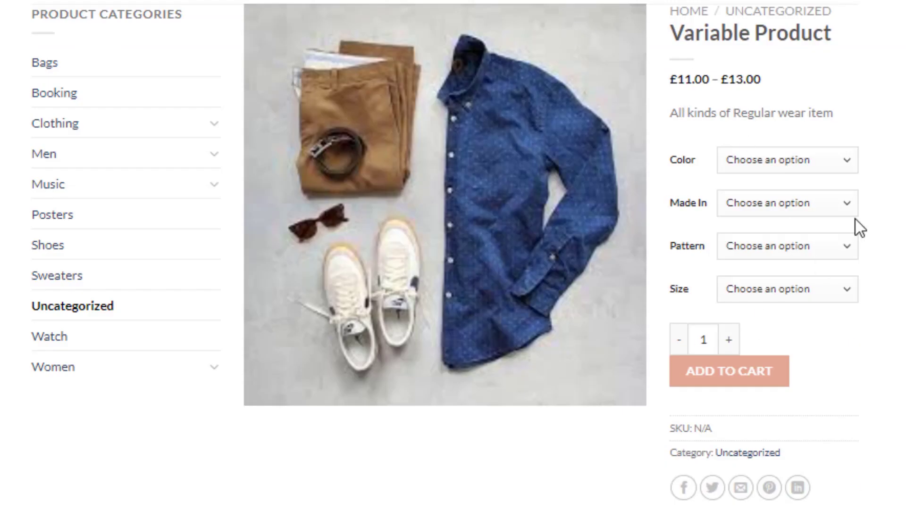
- On the product page, choose Blue, UK, Pant and Large in the option dropdowns
left_click(834, 163)
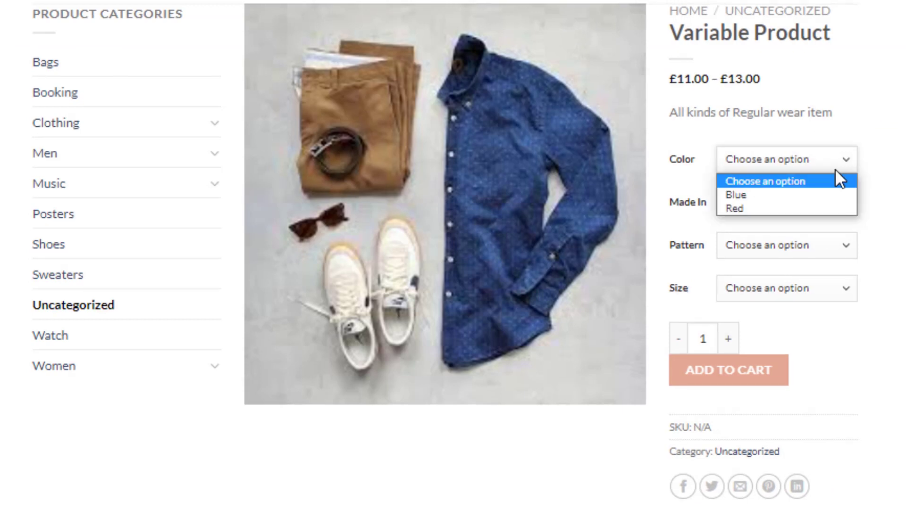
left_click(811, 194)
left_click(817, 206)
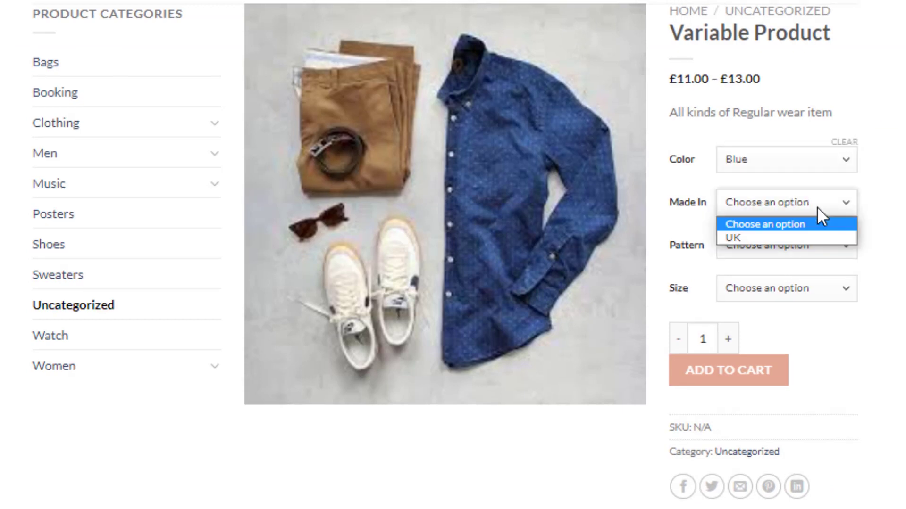
left_click(802, 238)
left_click(803, 242)
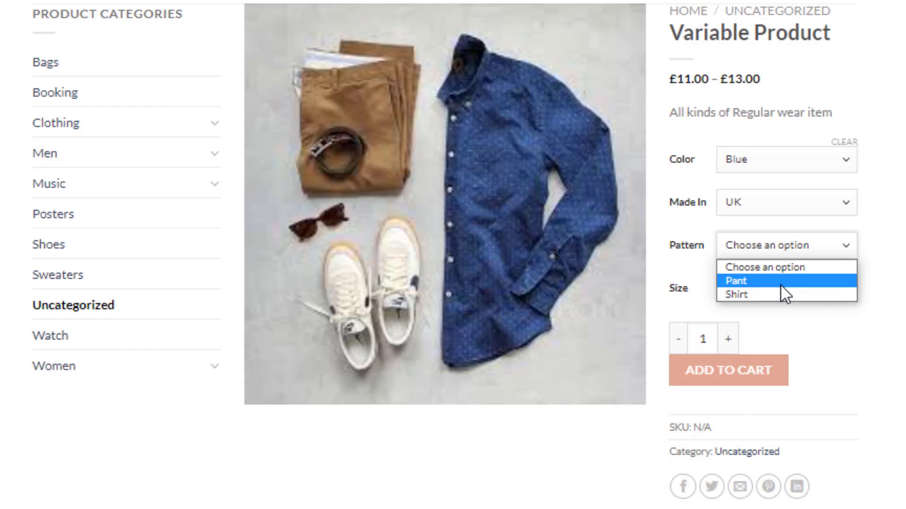
left_click(781, 284)
left_click(778, 283)
left_click(775, 321)
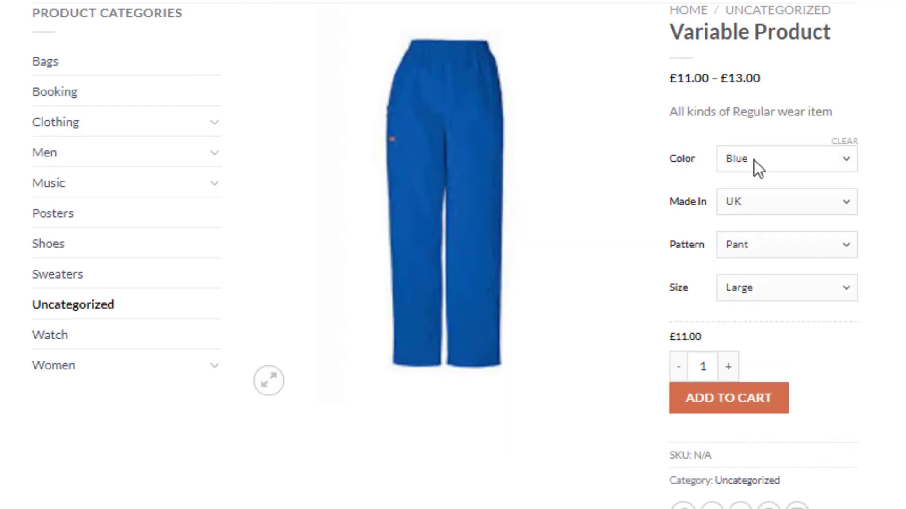
- Clear the selections and choose Red, USA, Shirt and Medium instead
left_click(845, 141)
left_click(783, 159)
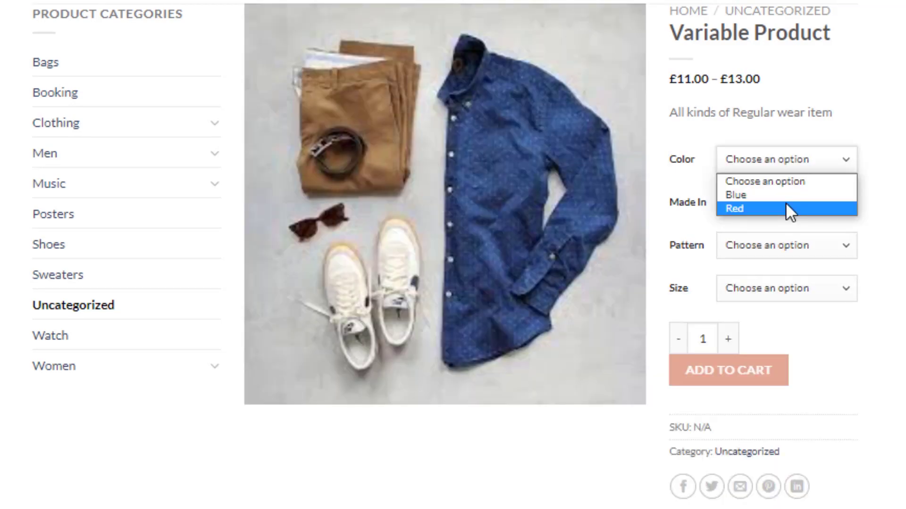
left_click(786, 208)
left_click(792, 202)
left_click(794, 238)
left_click(794, 245)
left_click(795, 280)
left_click(785, 289)
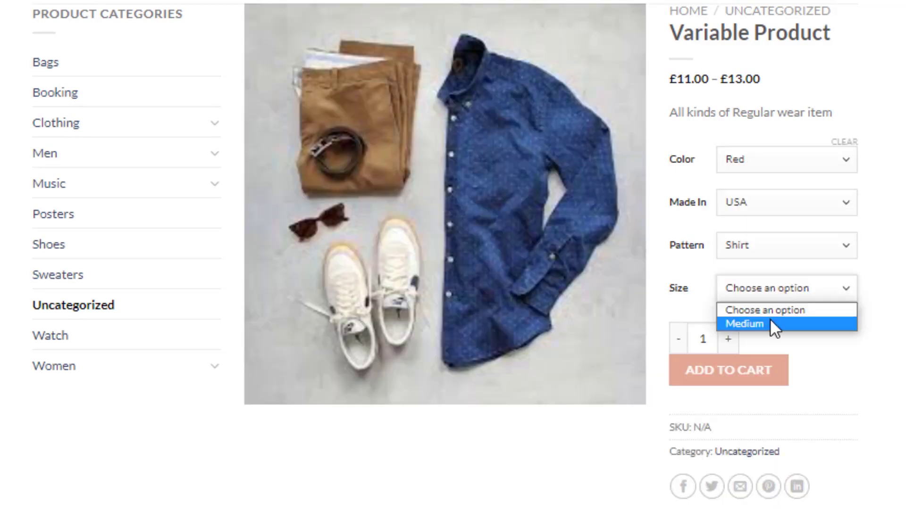
left_click(770, 319)
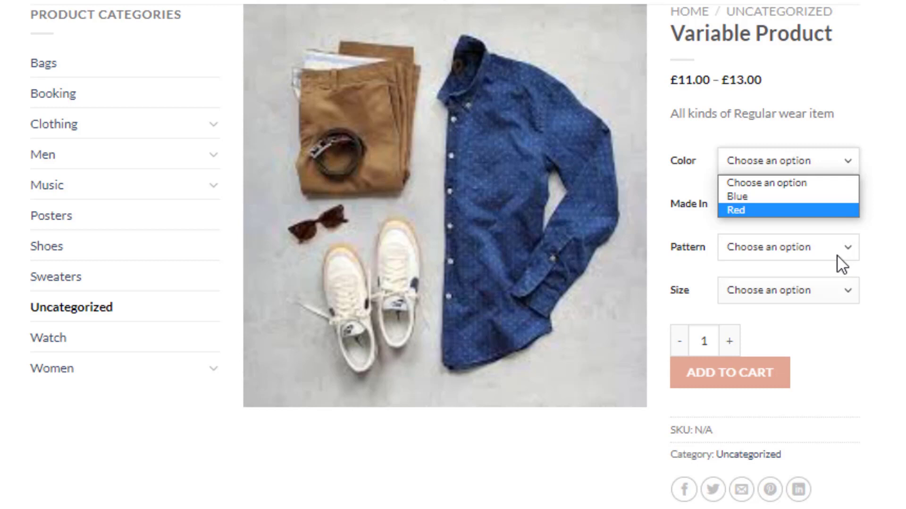
- Review the Made In, Size and Pattern options without changing them
left_click(829, 207)
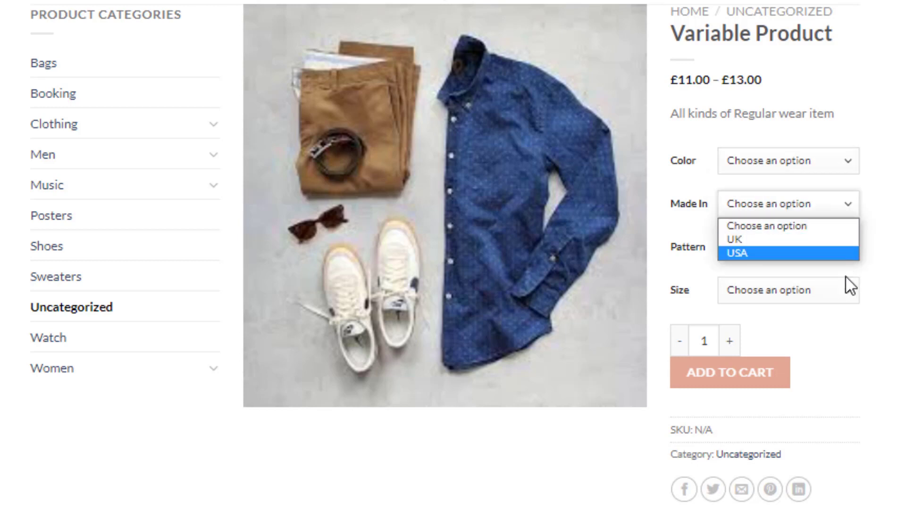
left_click(847, 293)
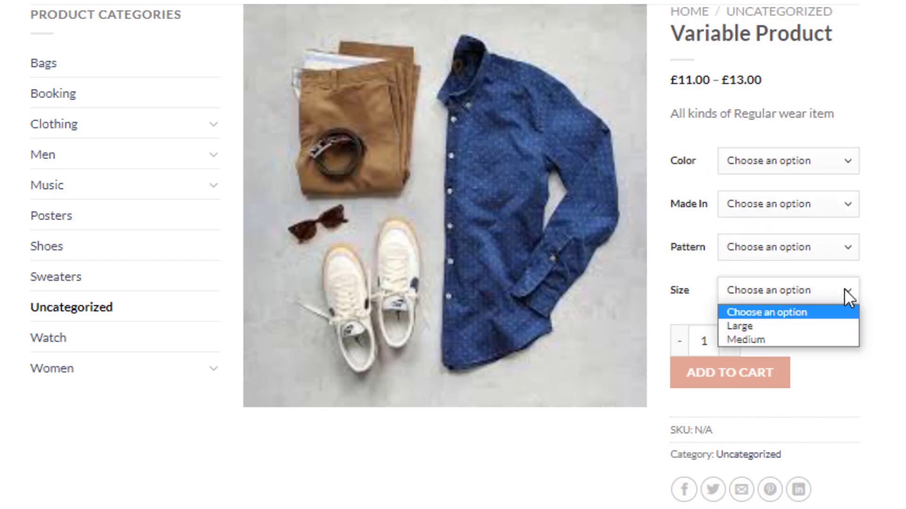
left_click(842, 250)
left_click(893, 212)
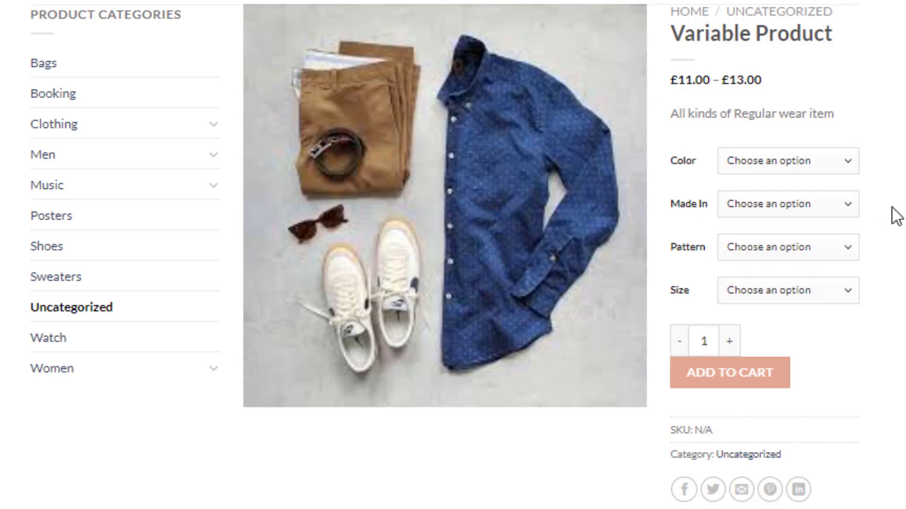
- Search Plugins > Add New for 'Variation Swatches for WooCommerce'
mouse_move(77, 395)
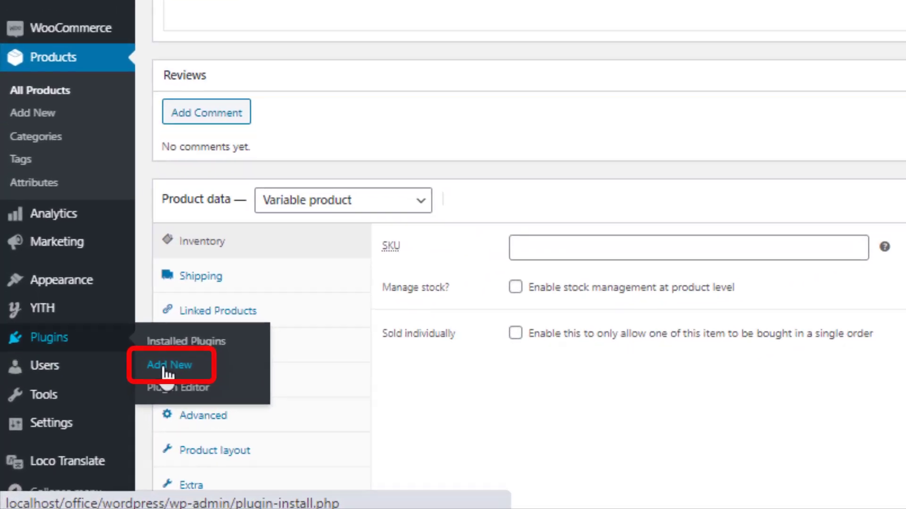
left_click(169, 366)
type("Variation Swatches for WooCommerce")
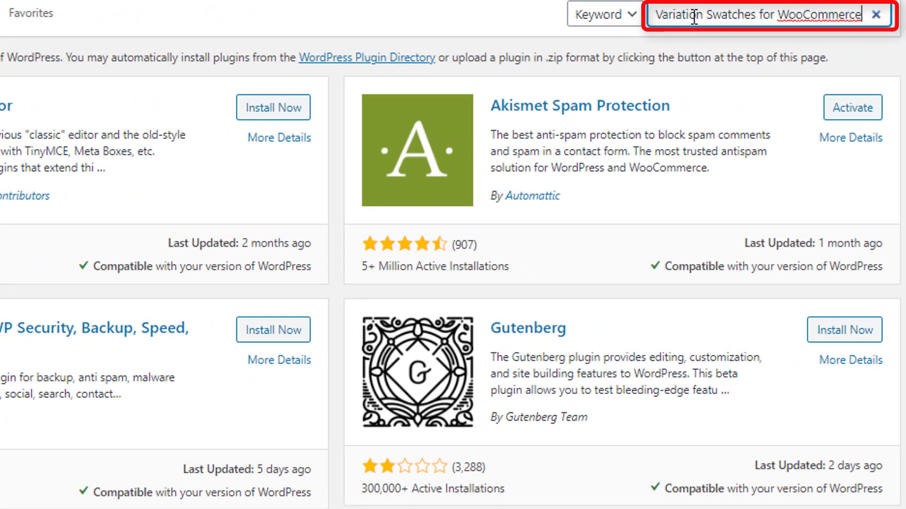
- Install the Variation Swatches for WooCommerce plugin from its search result
left_click(459, 101)
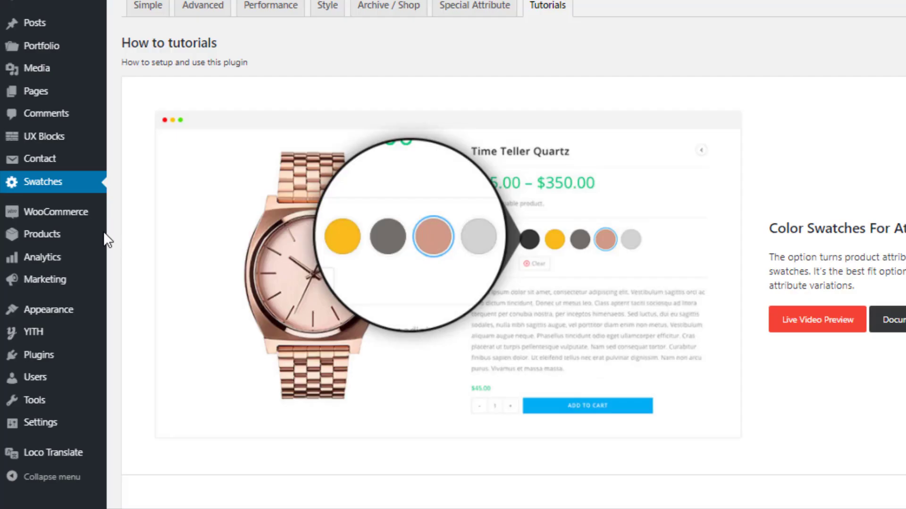
- In Products > Attributes, set the Color attribute's type to Color
mouse_move(104, 233)
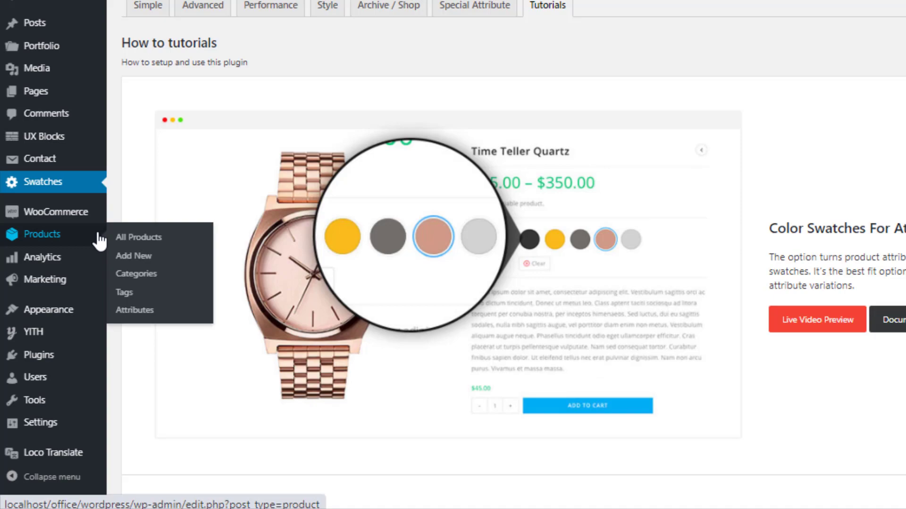
left_click(145, 309)
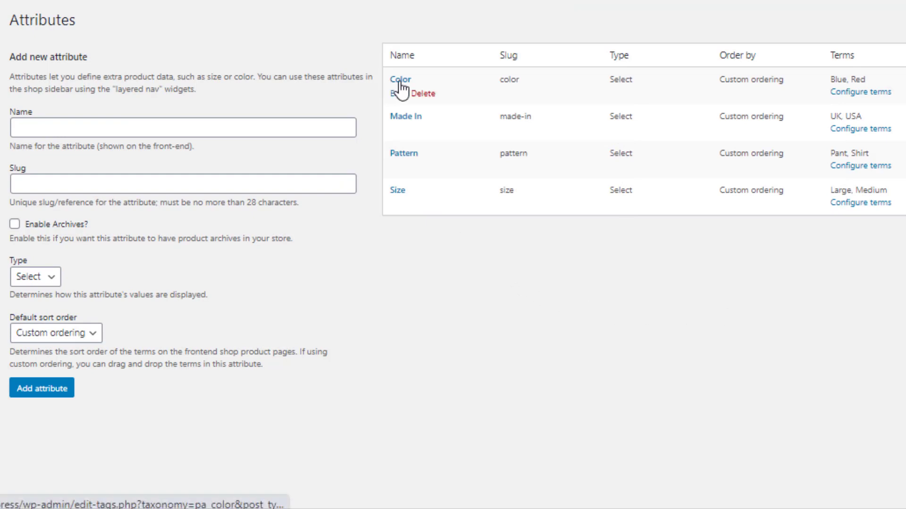
left_click(395, 92)
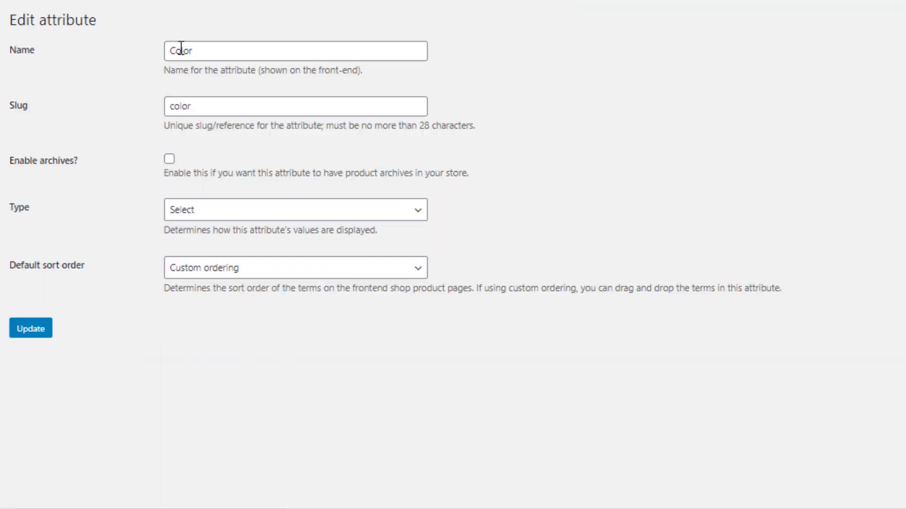
left_click(245, 212)
left_click(185, 245)
left_click(31, 330)
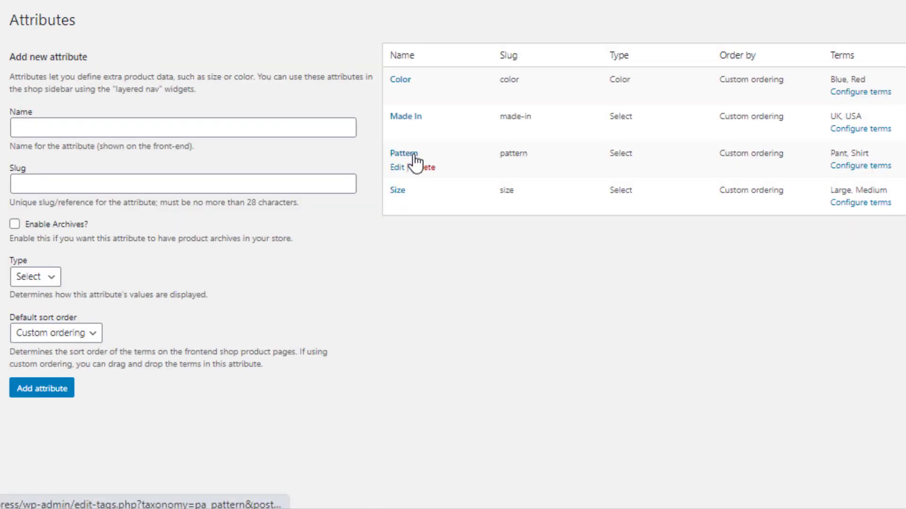
- Set the Pattern attribute's type to Image and the Made In attribute's type to Button
left_click(399, 169)
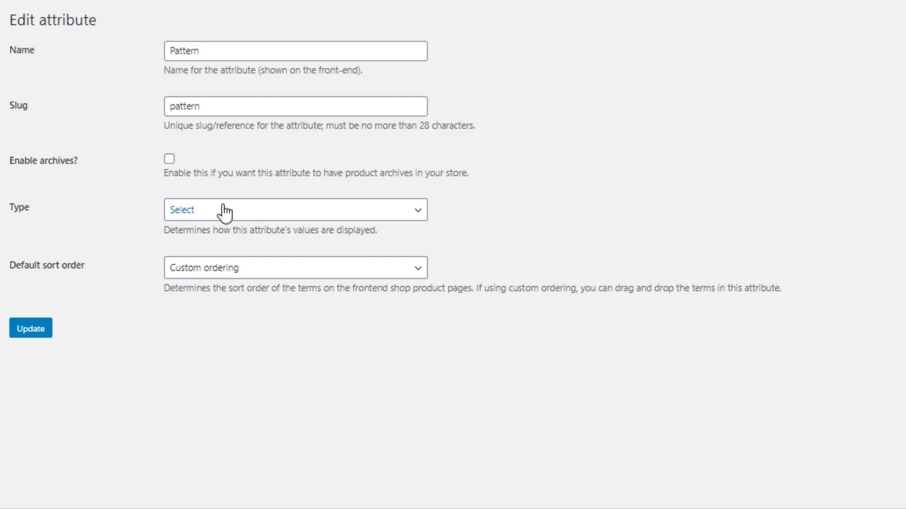
left_click(224, 212)
left_click(218, 258)
left_click(23, 333)
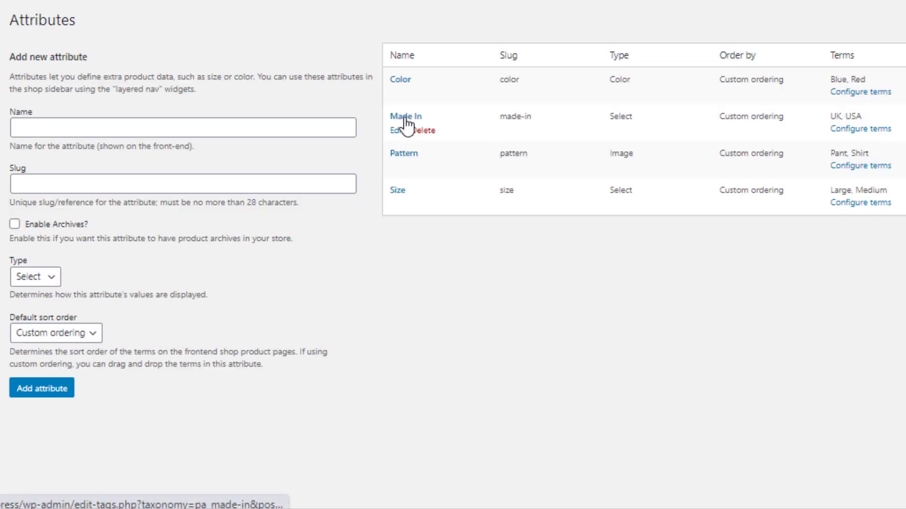
left_click(395, 131)
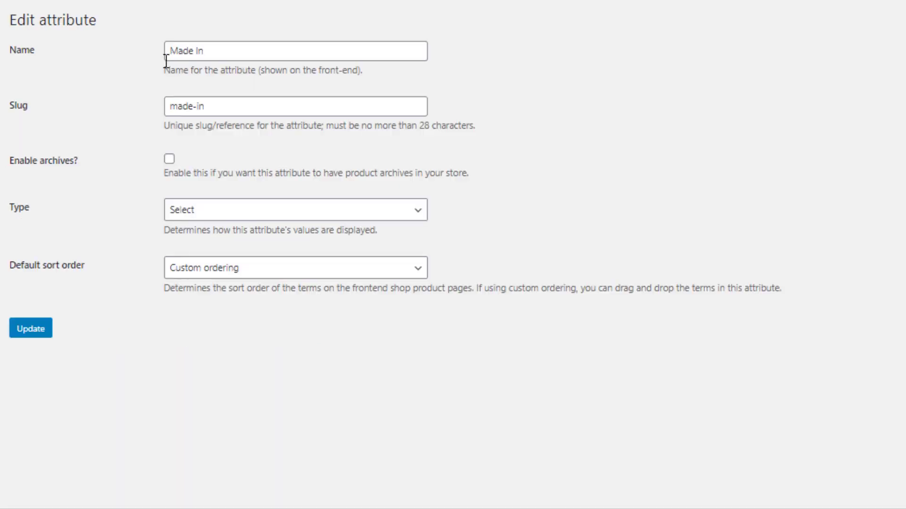
left_click(302, 210)
left_click(304, 268)
left_click(41, 330)
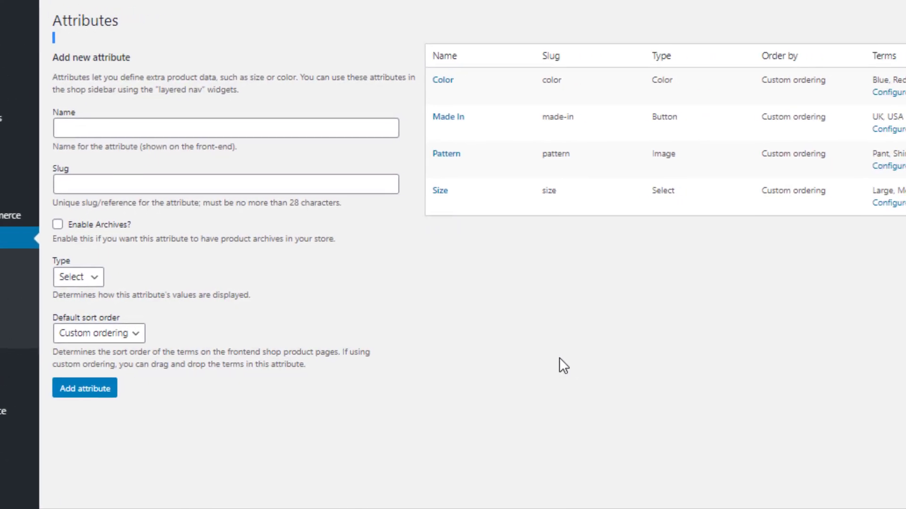
- Give the Red colour term swatch colour #dd3333 and the Blue term #1e73be
left_click(860, 95)
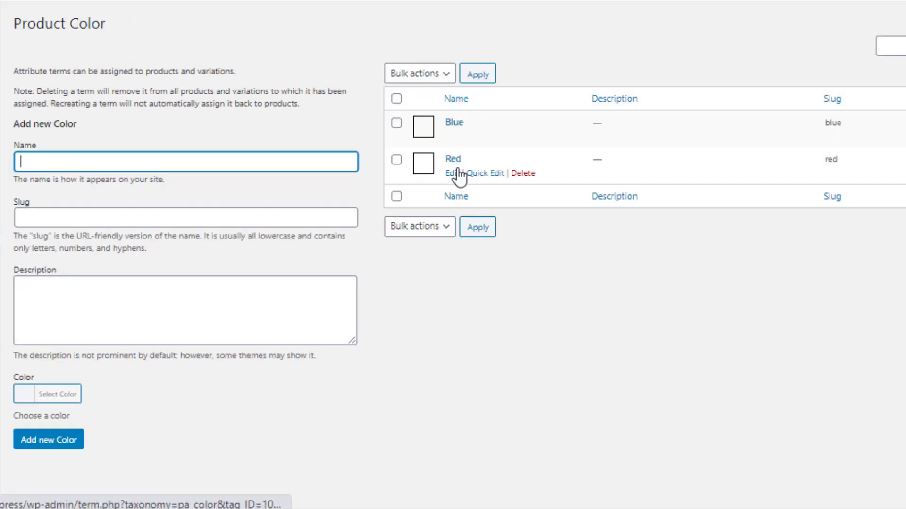
left_click(453, 174)
left_click(201, 290)
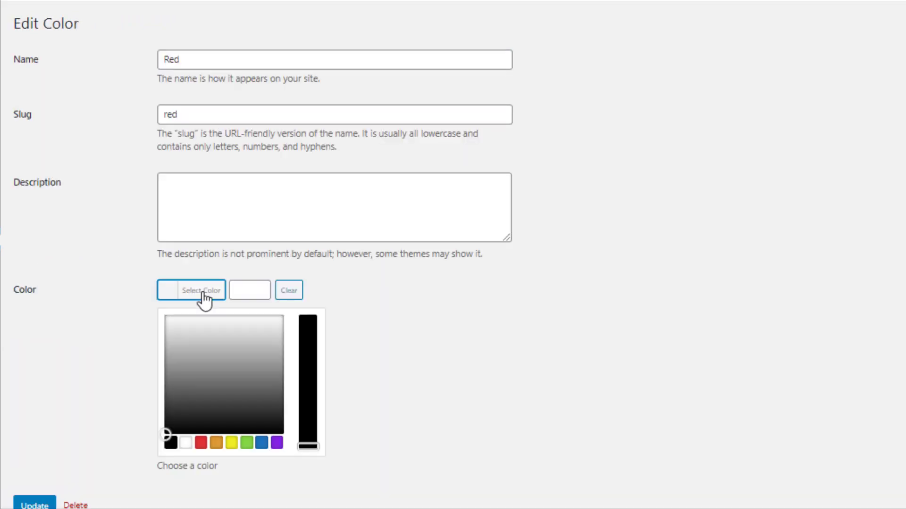
left_click(200, 443)
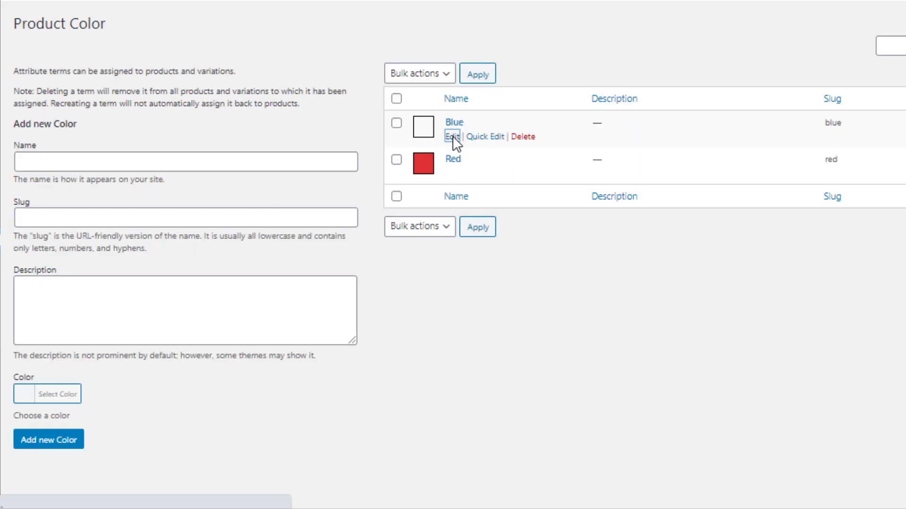
left_click(451, 138)
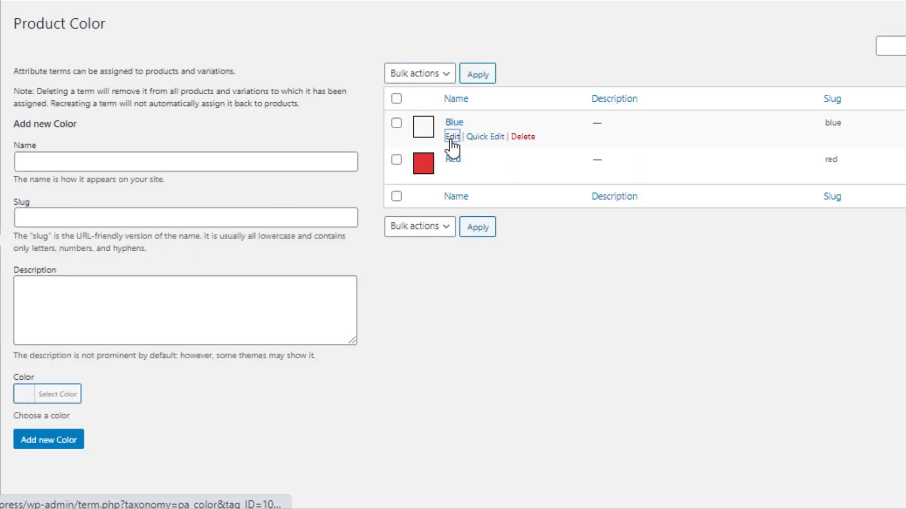
left_click(169, 292)
left_click(260, 443)
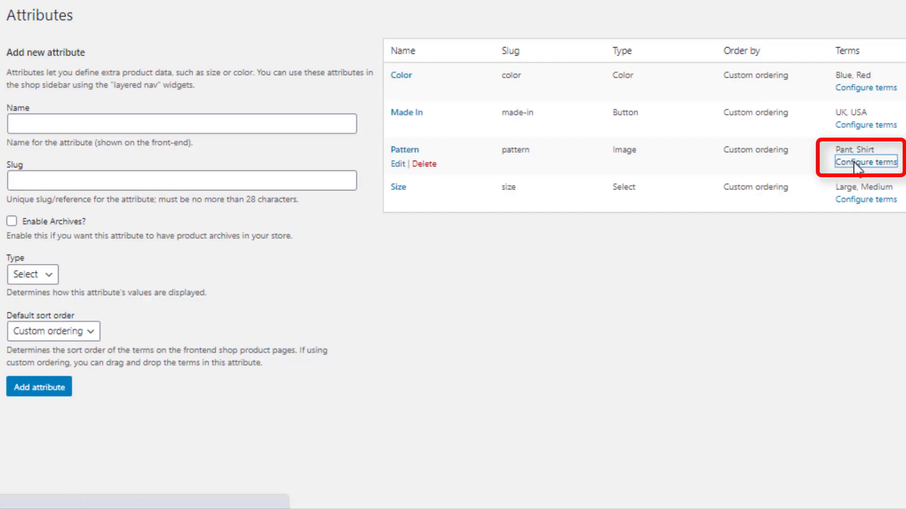
- Give the Pant pattern term the blue trousers image and update it
left_click(858, 163)
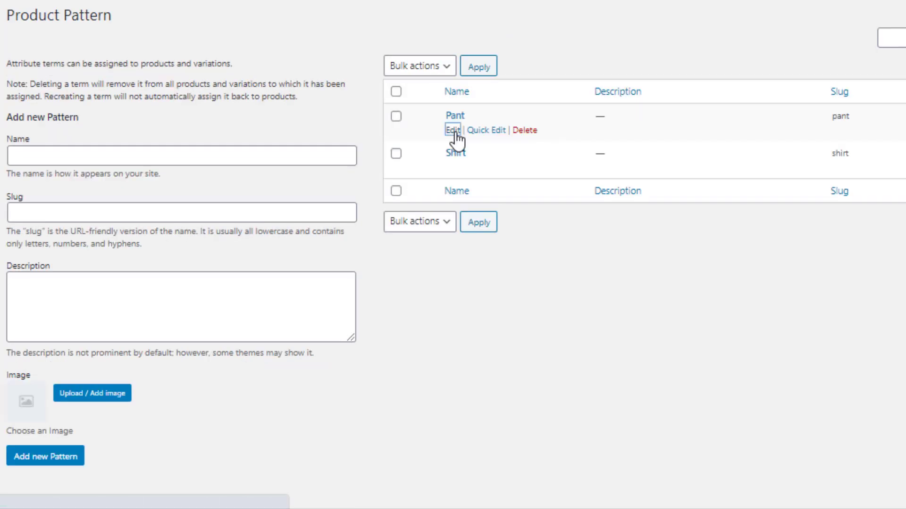
left_click(454, 131)
left_click(211, 292)
left_click(148, 91)
left_click(846, 473)
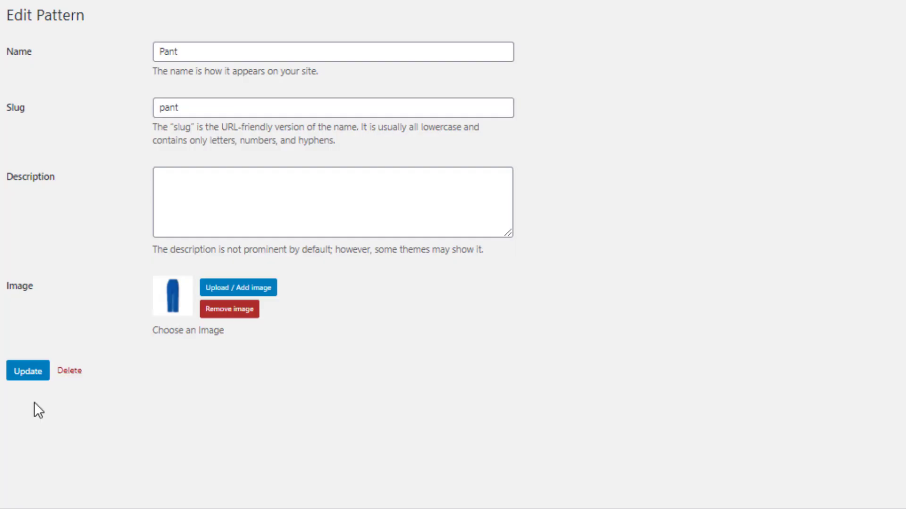
left_click(29, 371)
- Give the Shirt pattern term the red shirt image and update it
left_click(453, 169)
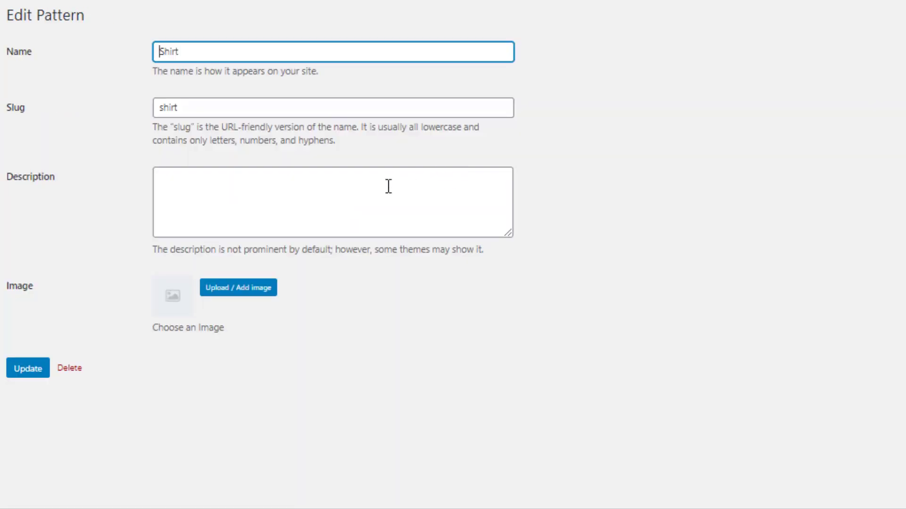
left_click(253, 285)
left_click(617, 101)
left_click(845, 473)
left_click(15, 375)
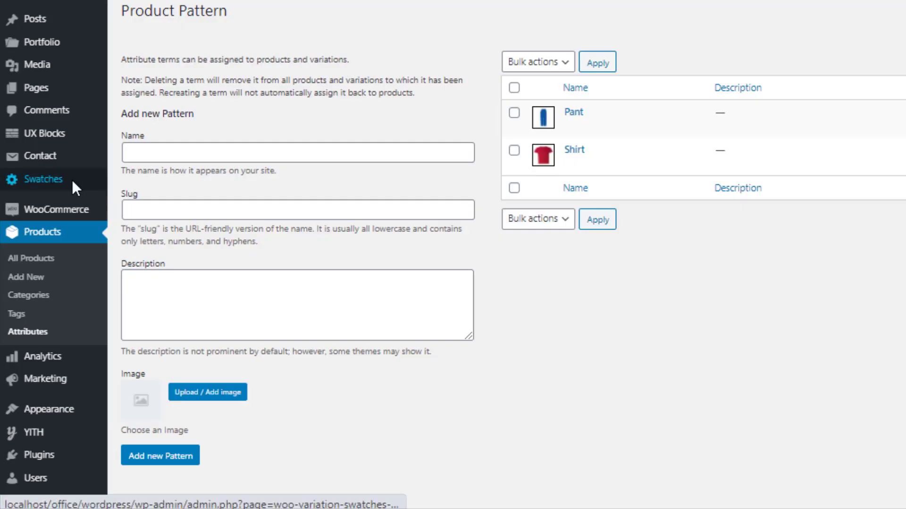
- Set swatches to Rounded shape, disable converting default dropdowns to buttons, and save
left_click(72, 179)
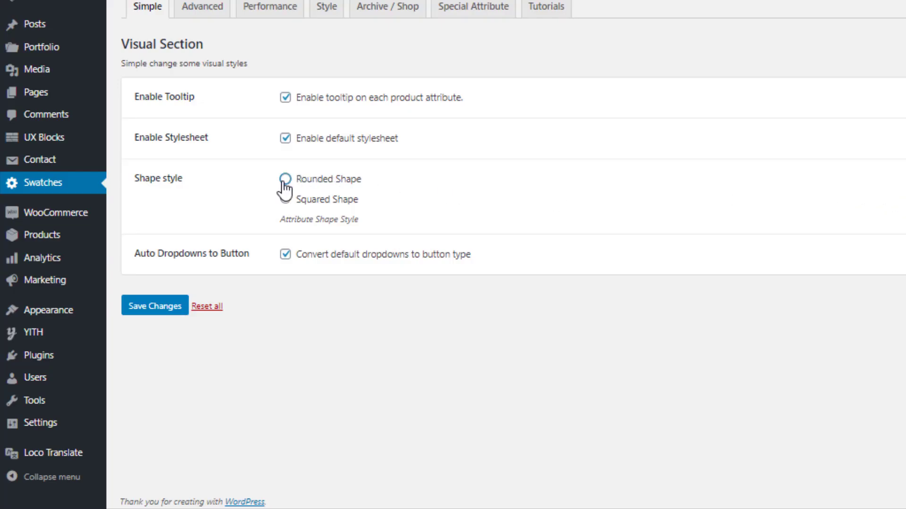
left_click(285, 181)
left_click(152, 317)
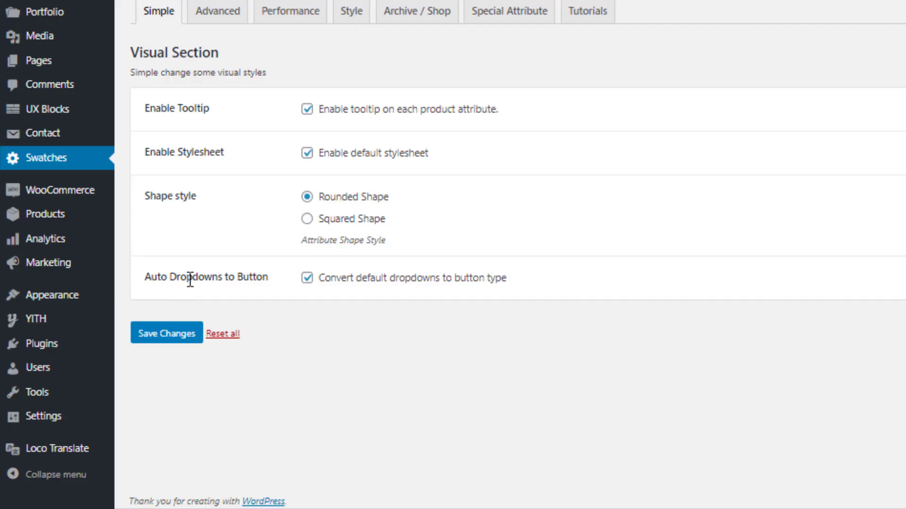
left_click(309, 279)
left_click(180, 336)
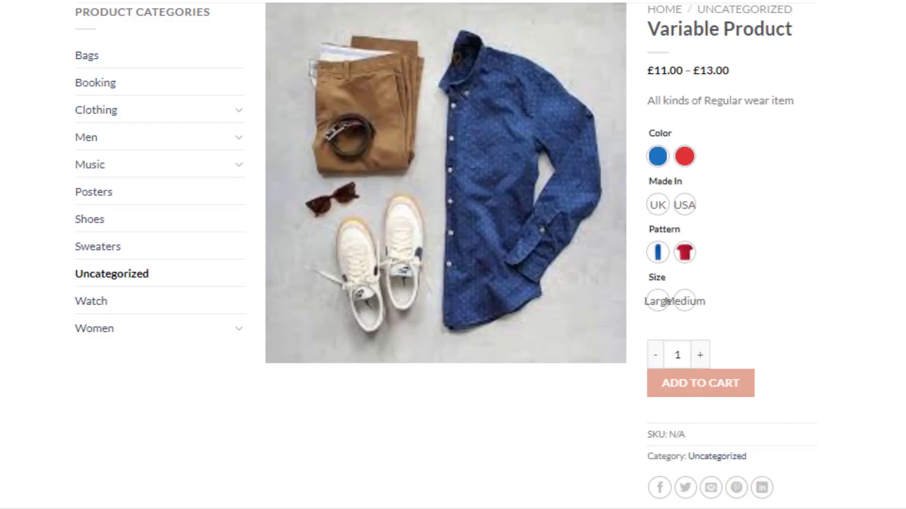
- Turn off Show selected attribute in Swatches > Advanced and save the settings
left_click(729, 306)
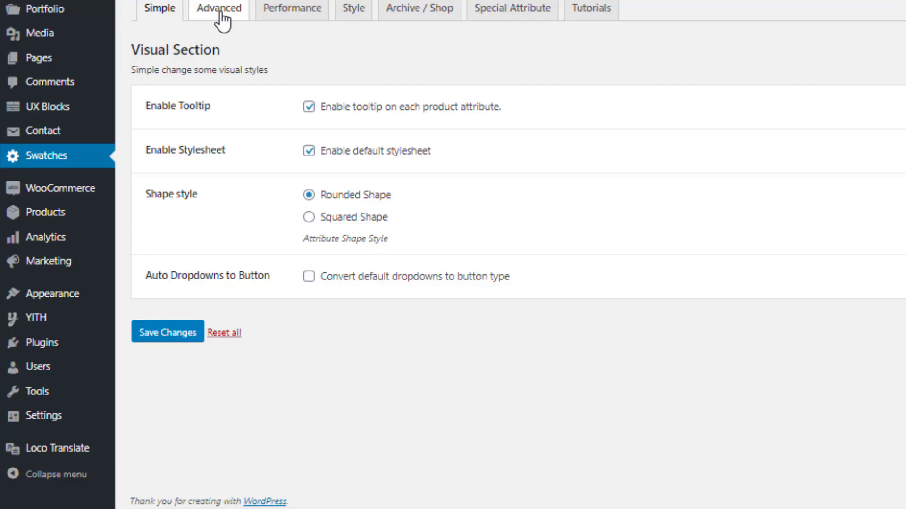
left_click(220, 14)
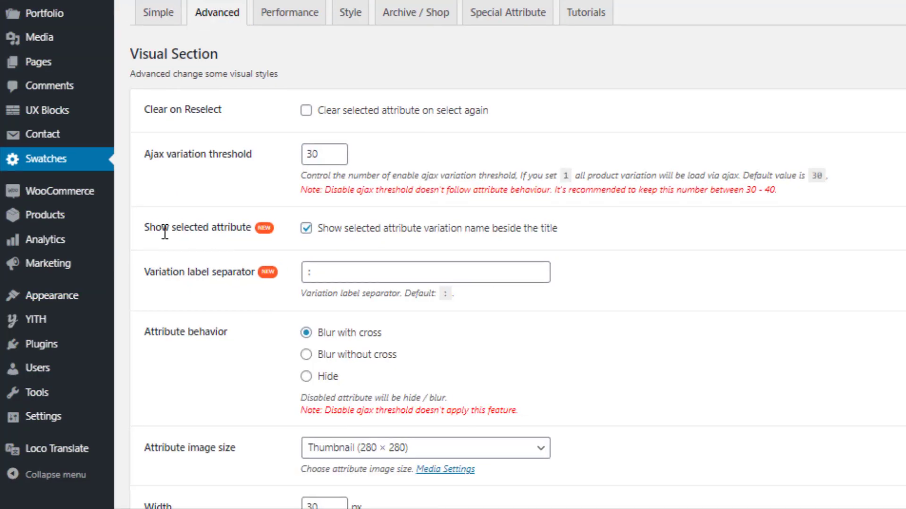
left_click(307, 230)
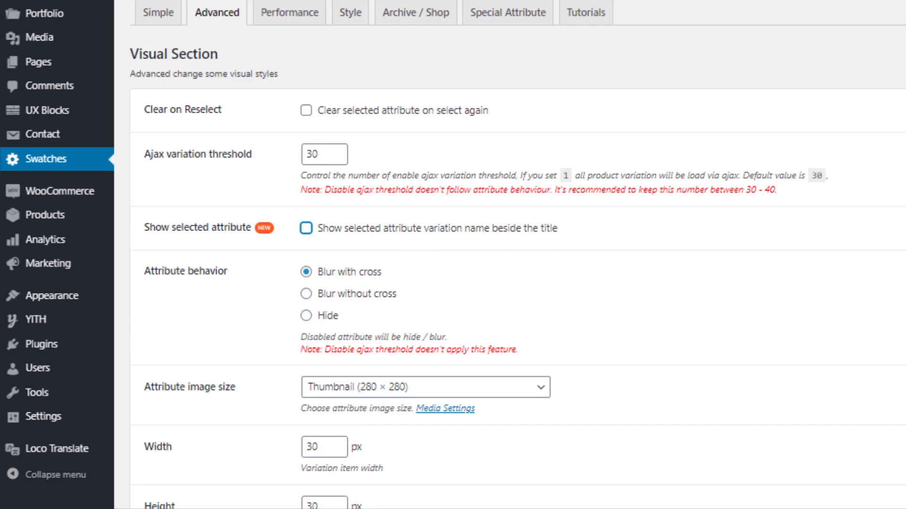
scroll(158, 454, "down", 4)
left_click(158, 453)
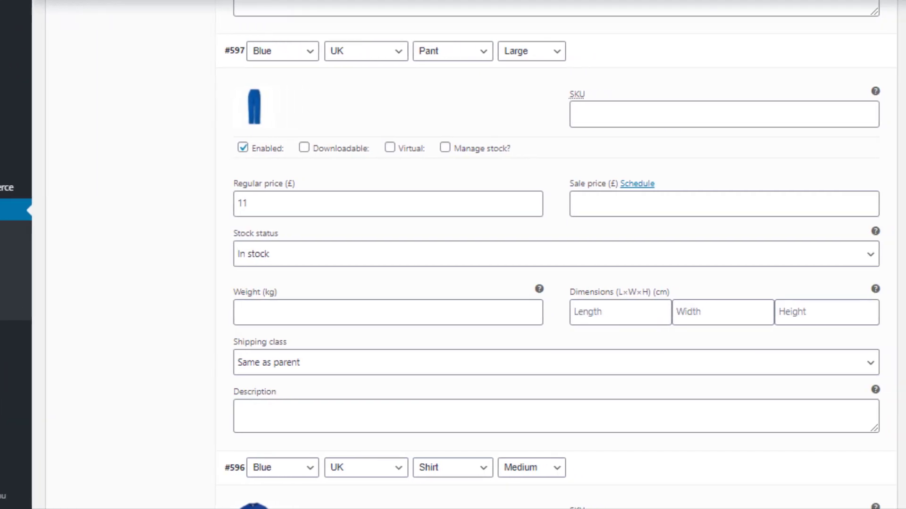
- Keep variation #597 in stock, set #596 (Blue, UK, Shirt, Medium) to Out of stock, and save
left_click(204, 267)
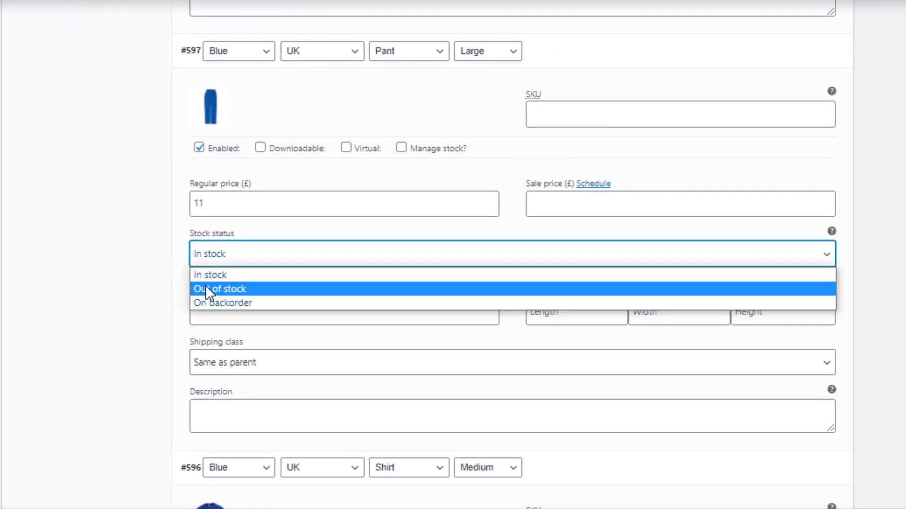
left_click(217, 242)
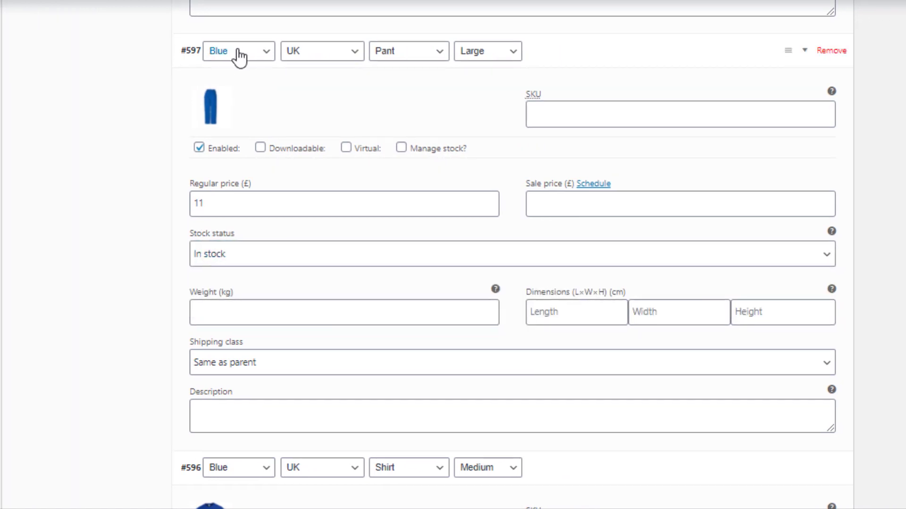
left_click(241, 262)
key("Escape")
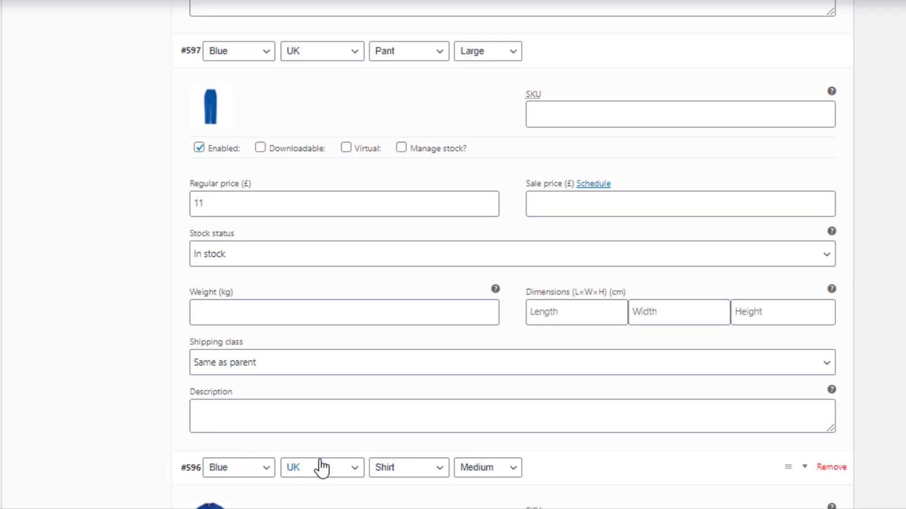
scroll(412, 472, "down", 8)
left_click(244, 255)
left_click(244, 258)
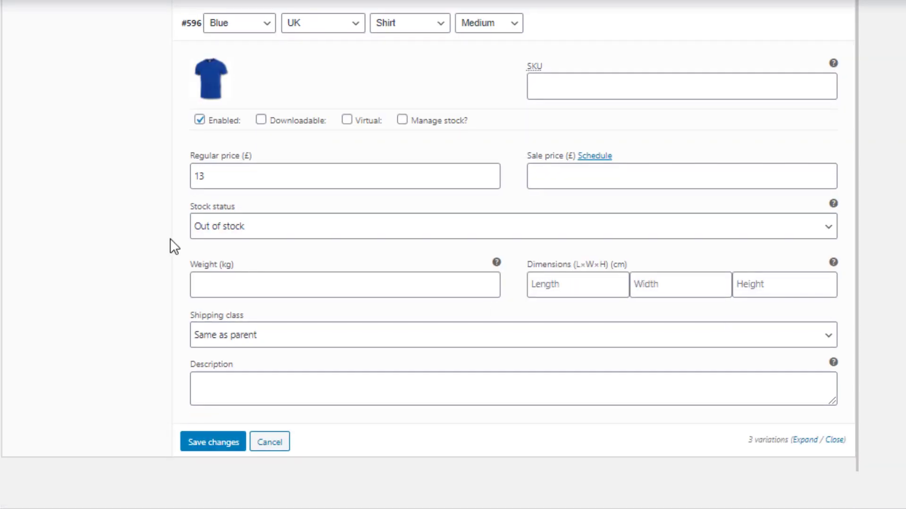
left_click(210, 448)
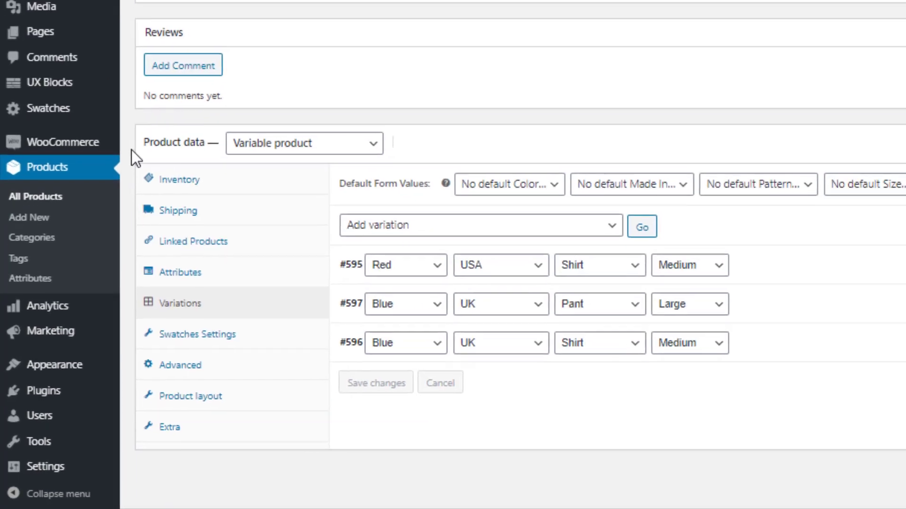
- Enable 'Hide out of stock items from the catalog' in WooCommerce product inventory settings and save
mouse_move(124, 99)
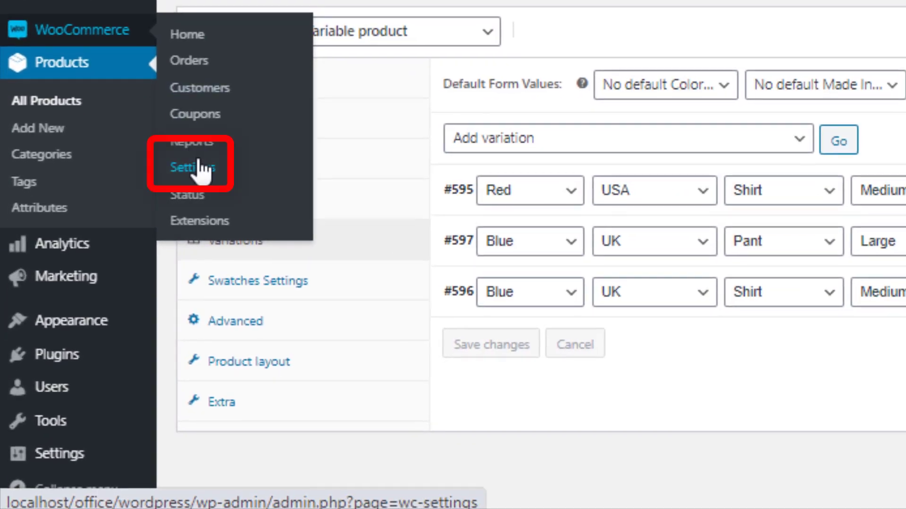
left_click(168, 199)
left_click(211, 37)
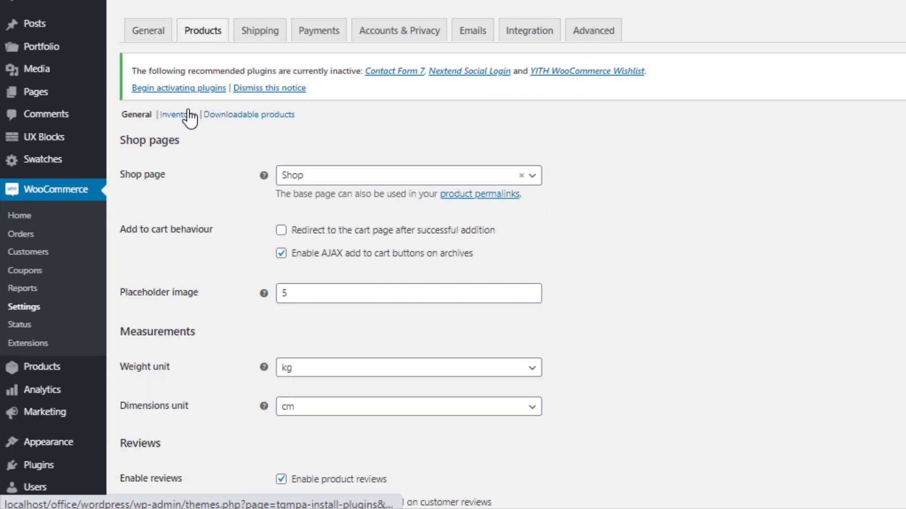
left_click(188, 115)
left_click(282, 394)
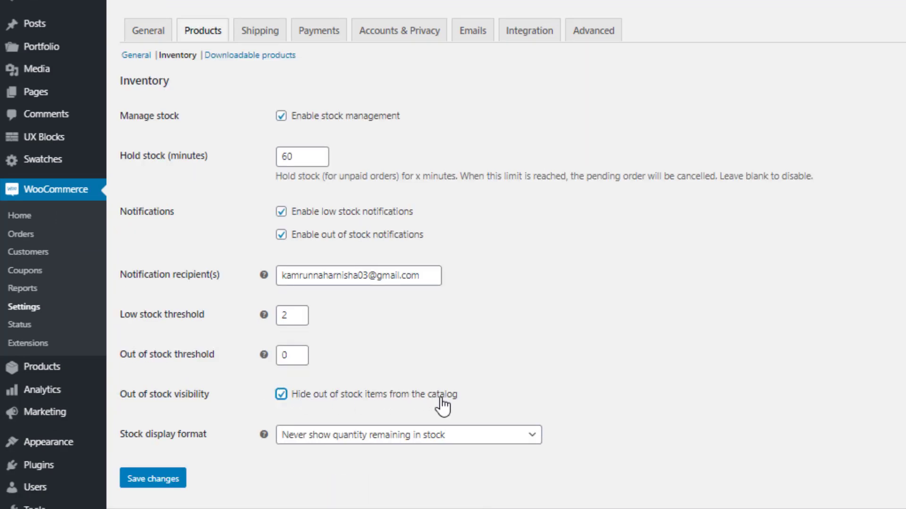
left_click(179, 480)
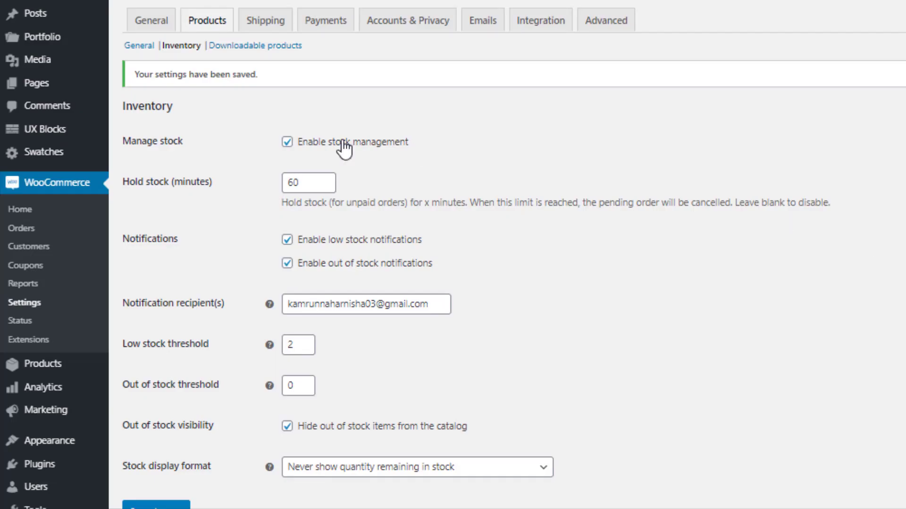
left_click(54, 161)
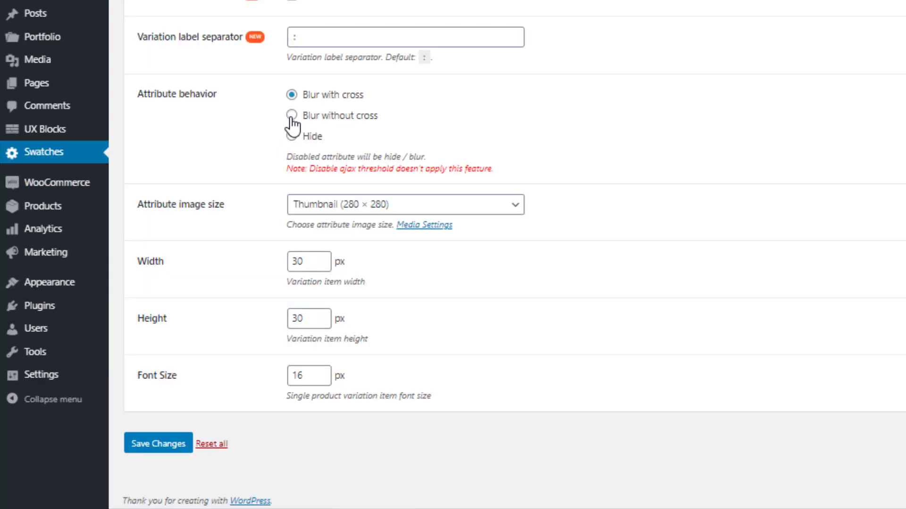
- Set the swatch attribute behaviour to blur without cross, then to Hide, saving each change
left_click(292, 116)
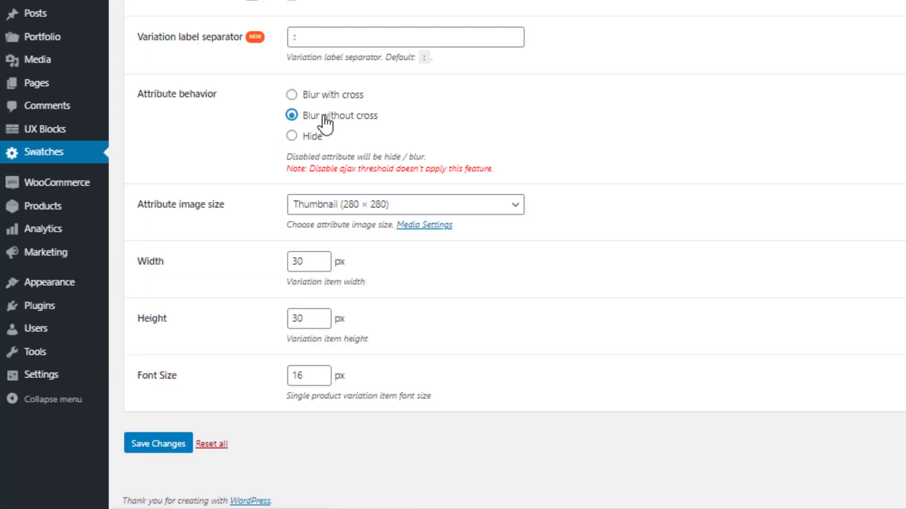
left_click(185, 445)
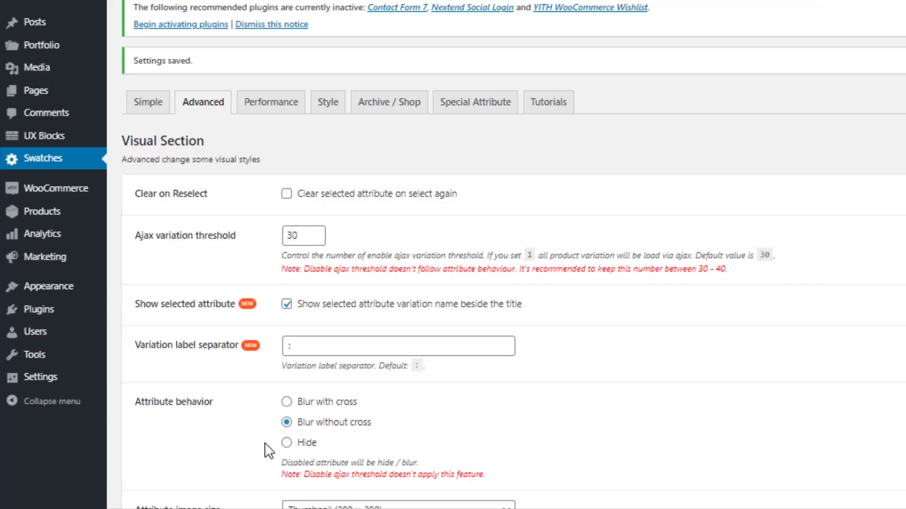
left_click(286, 443)
scroll(394, 445, "down", 6)
left_click(165, 446)
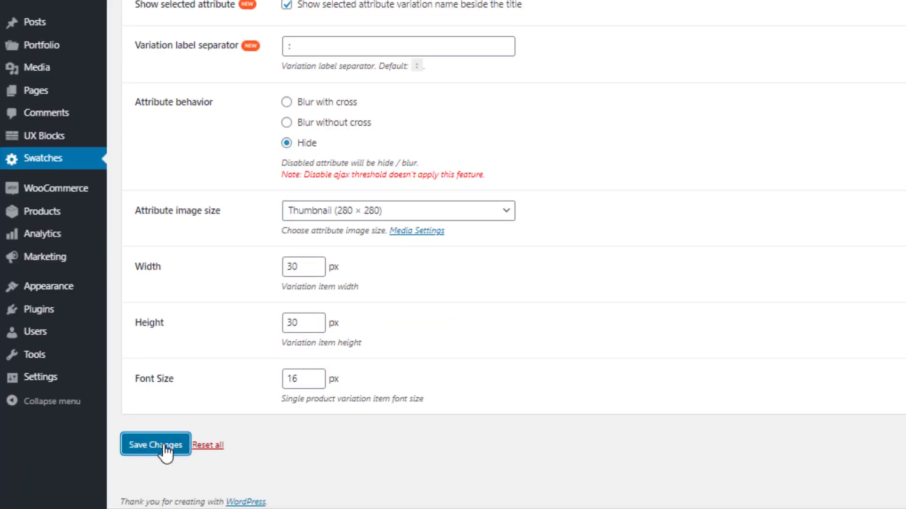